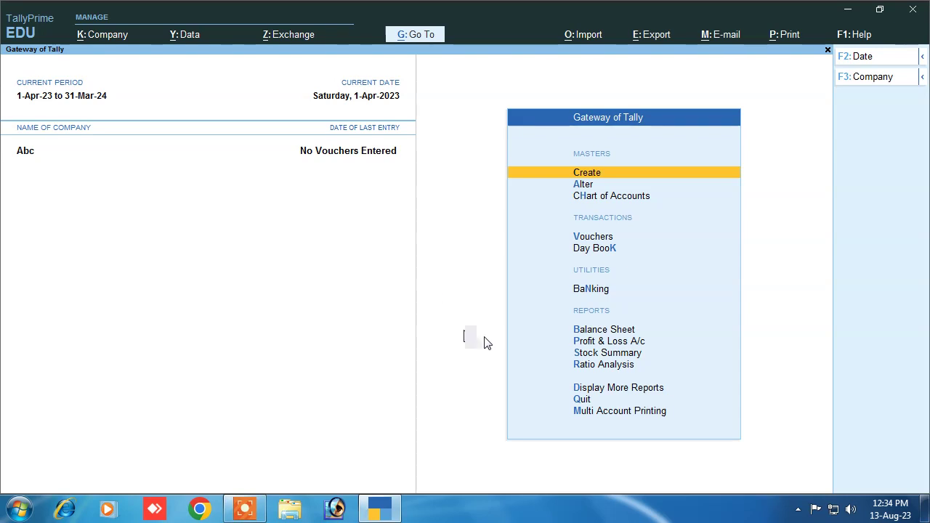
Set Enable Cost Centres to Yes in Abc's Company Features (F11) and accept
click(590, 176)
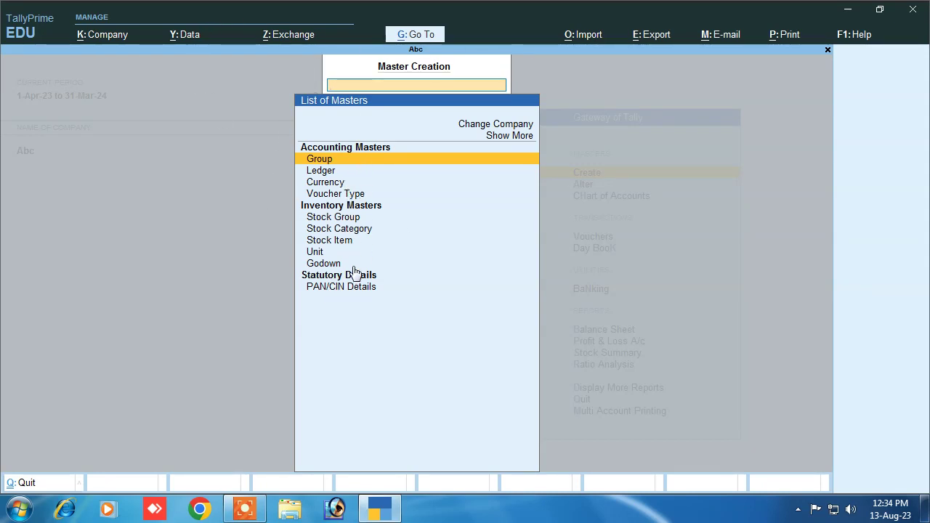
key(Escape)
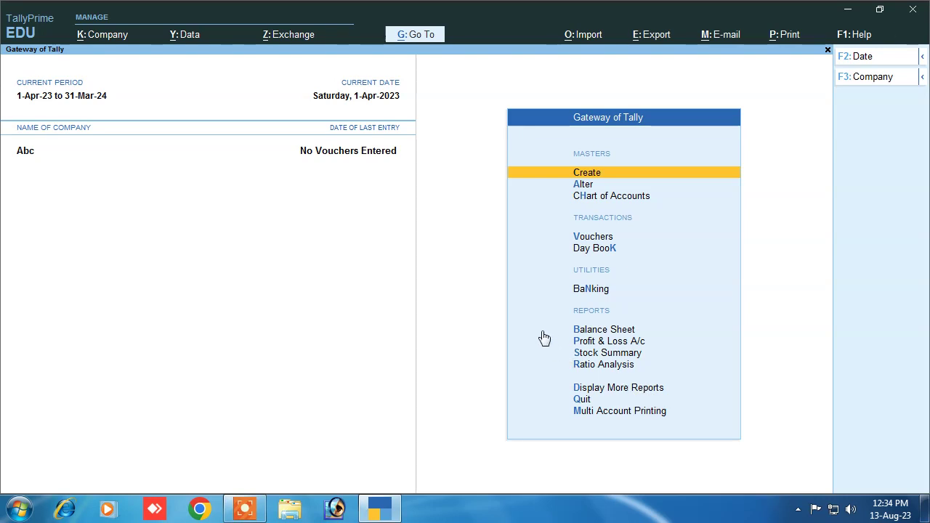
key(F11)
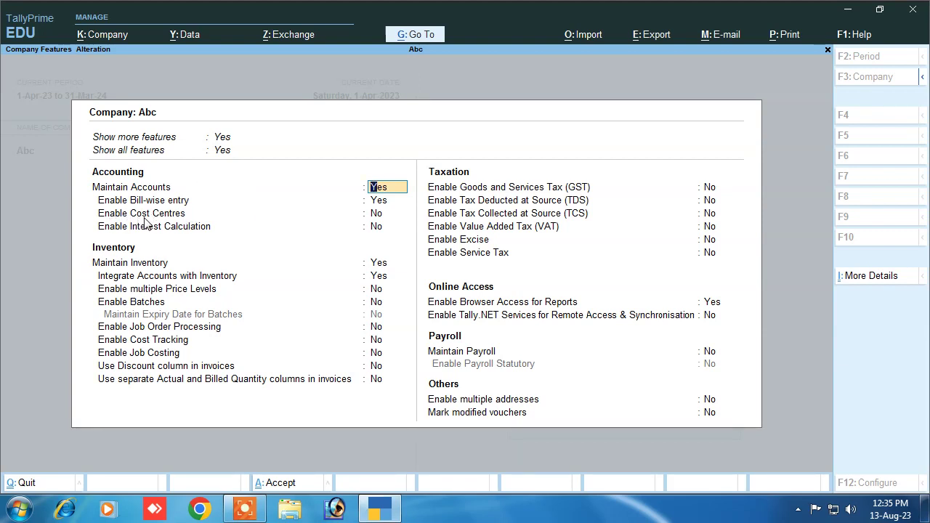
click(369, 215)
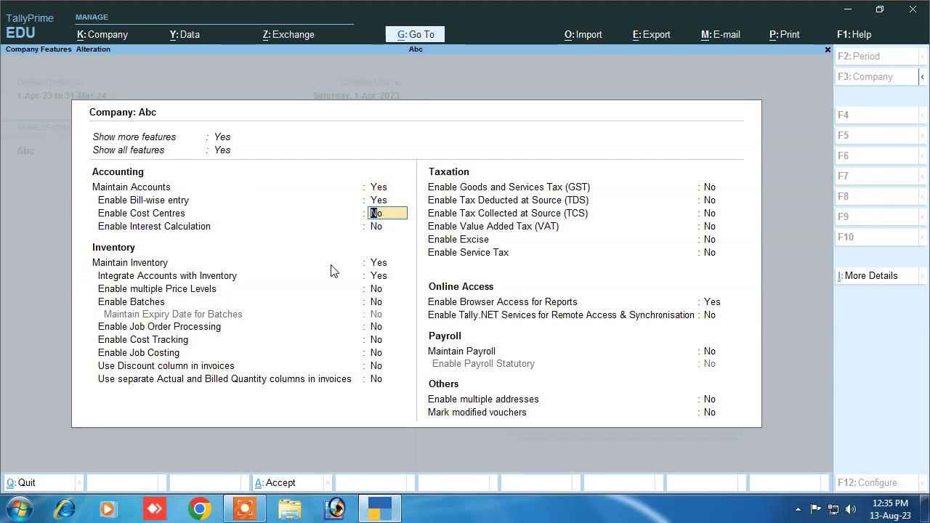
text(y)
key(Return)
key(Return)
key(Return)
key(Return)
key(Return)
key(Return)
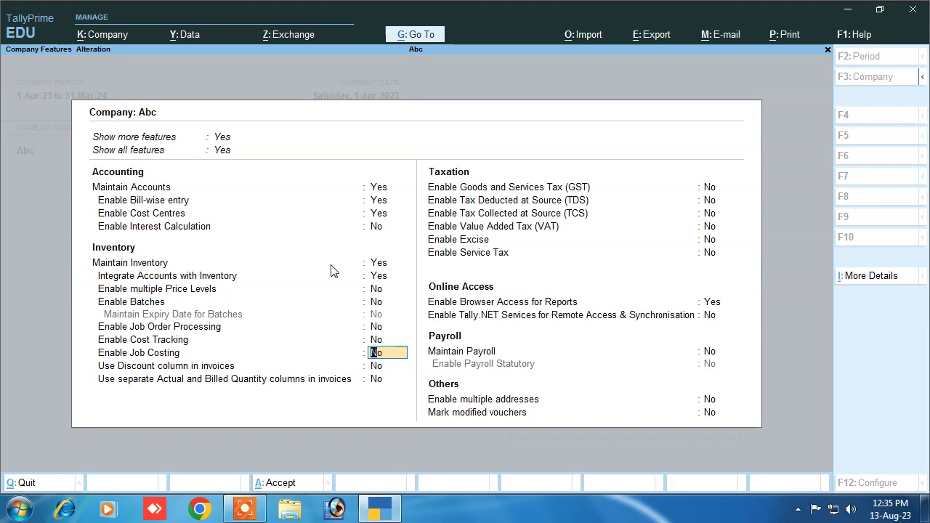
key(Return)
key(Return)
key(Return)
key(Return)
key(Return)
key(Return)
key(Return)
key(Return)
key(Return)
key(Return)
key(Return)
key(Return)
key(Return)
key(Return)
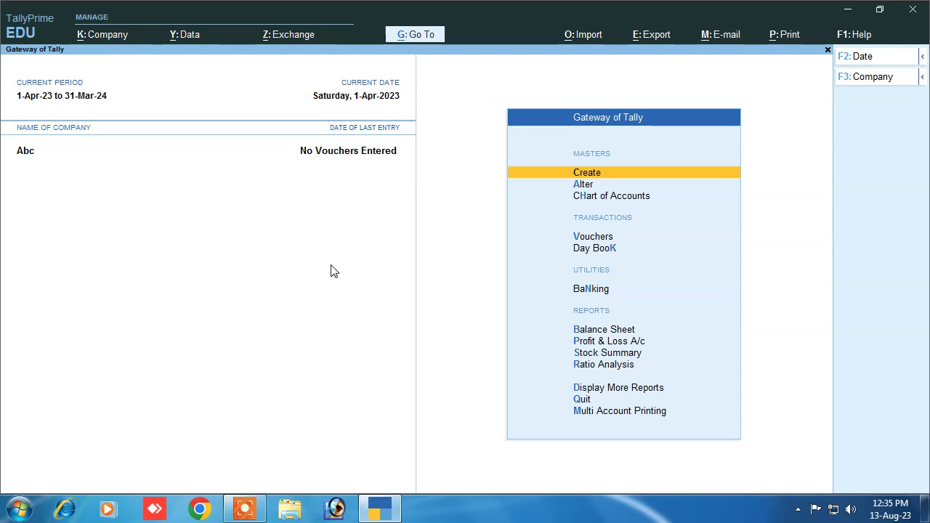
click(597, 172)
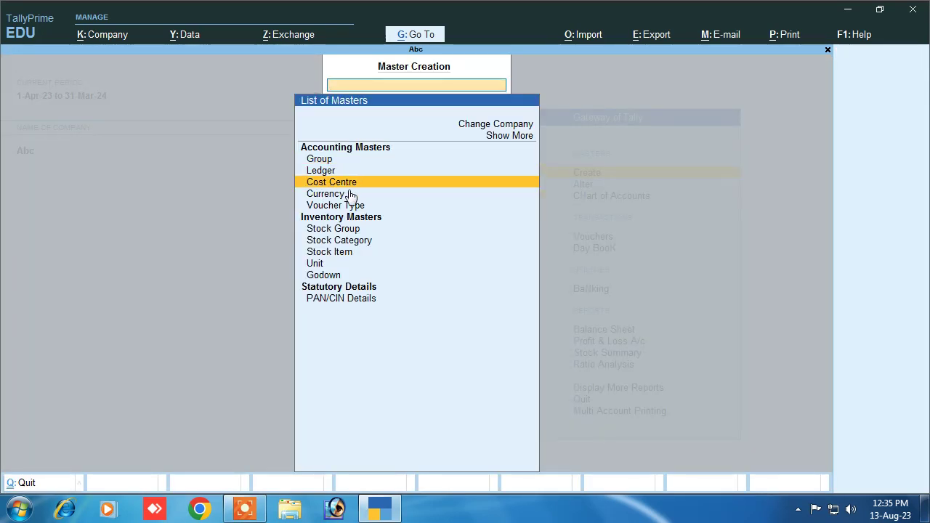
click(353, 185)
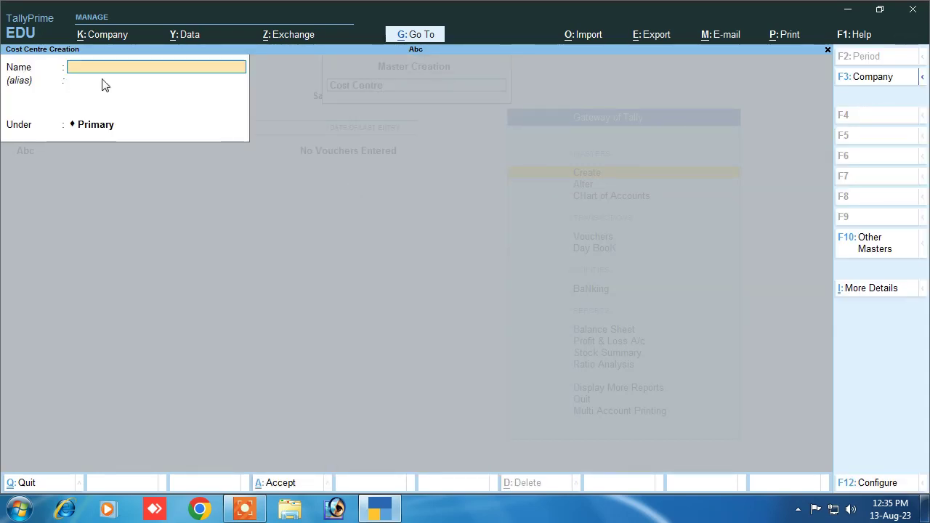
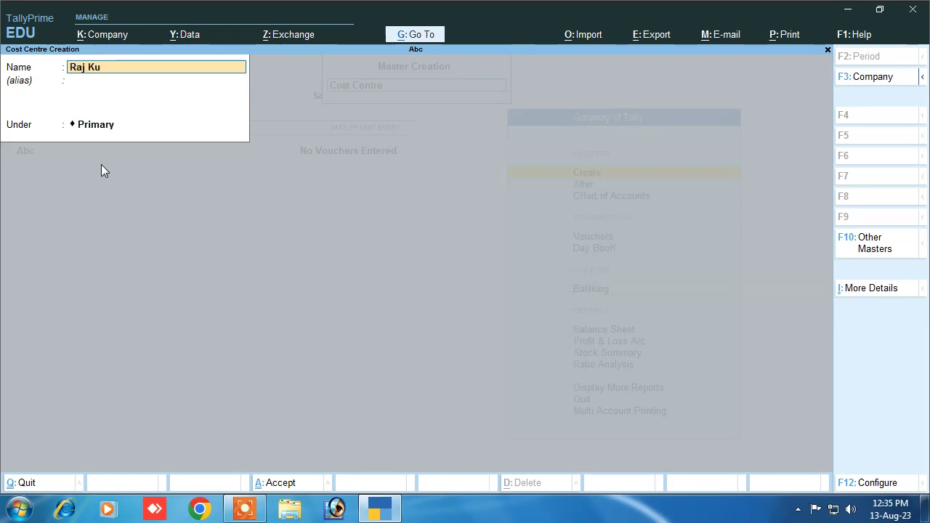
key(Return)
key(Return)
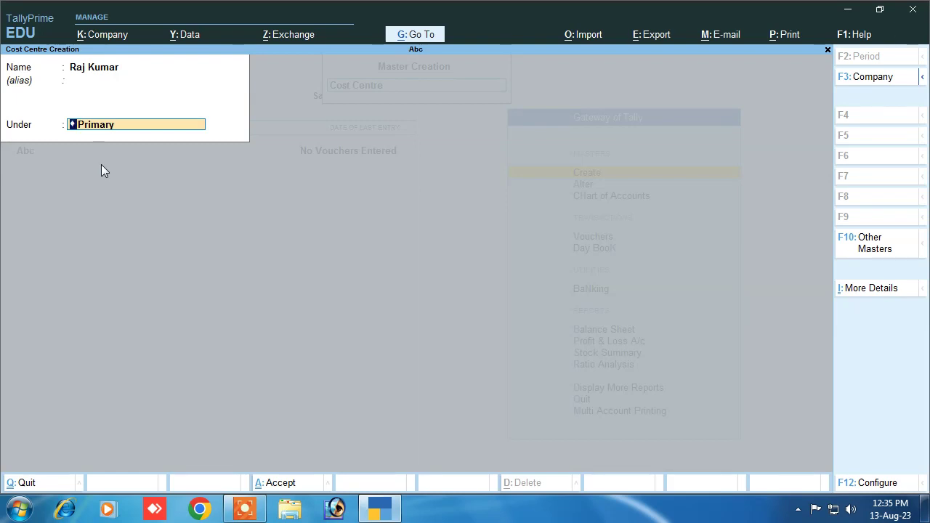
key(Return)
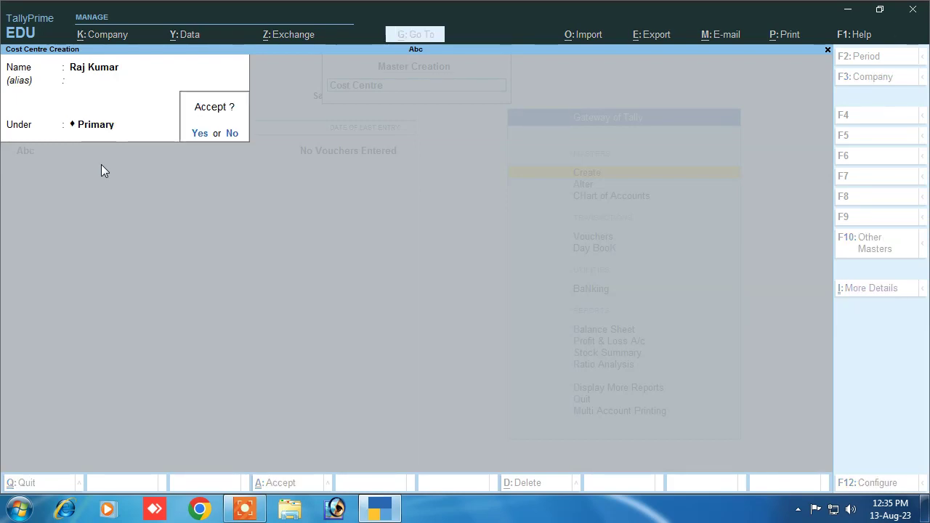
key(Return)
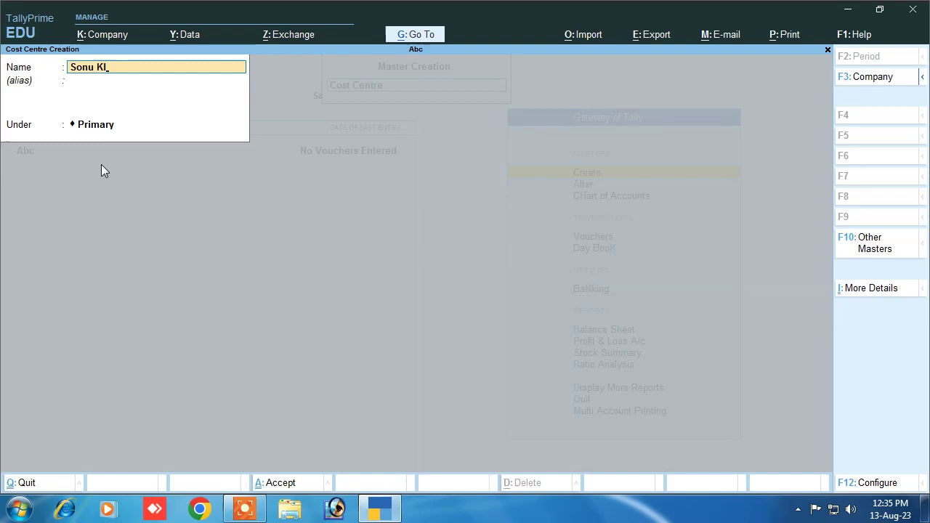
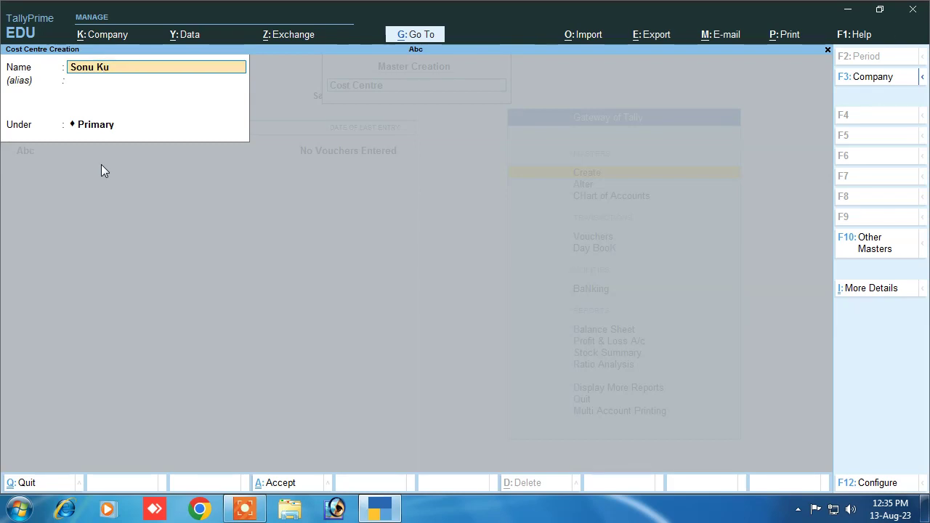
key(Return)
key(Return)
key(Return)
key(Return)
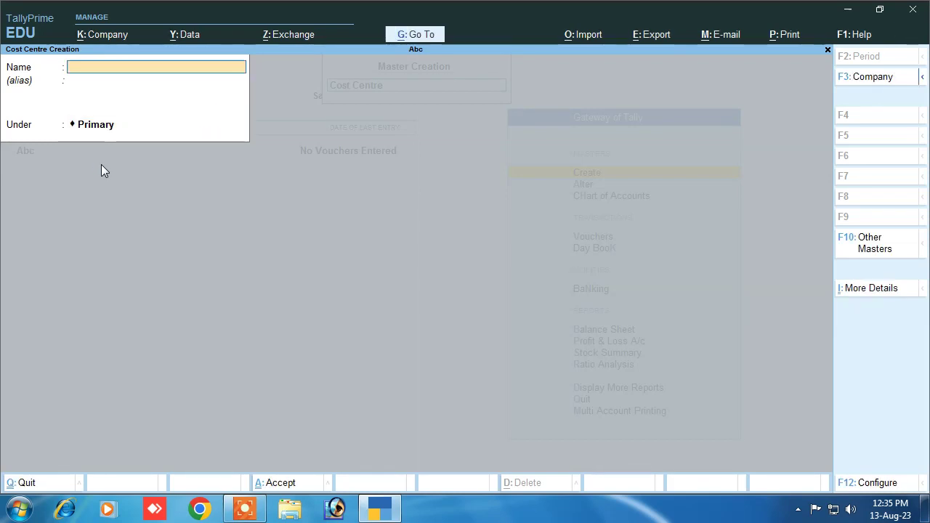
text(Rahul)
key(Return)
key(Return)
key(Return)
key(Return)
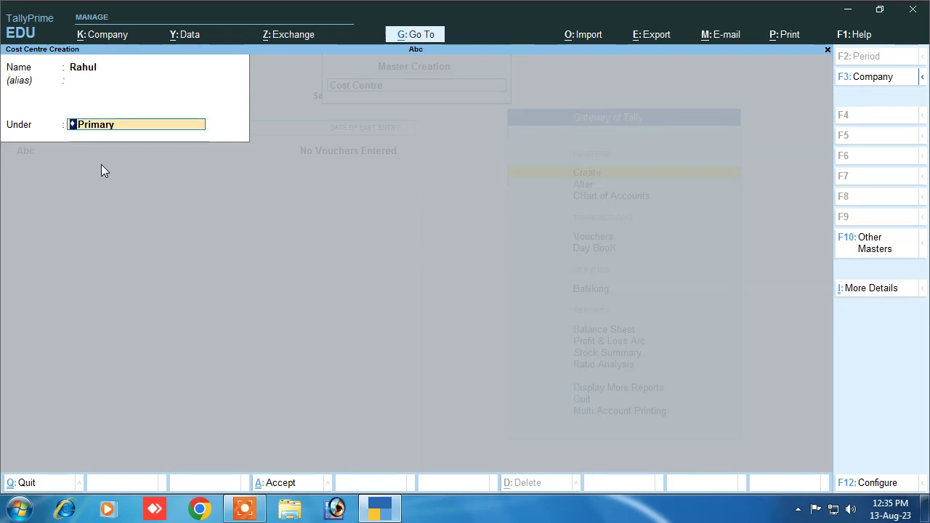
text(Vikash)
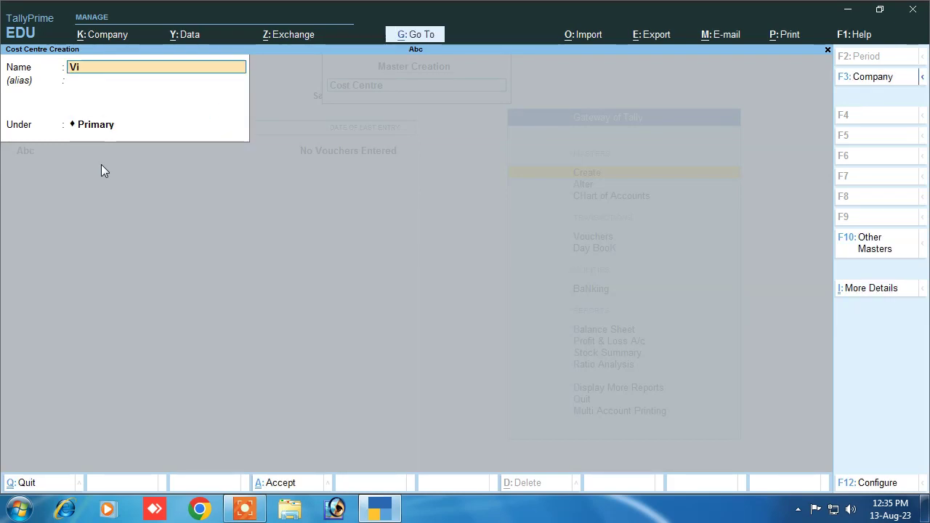
key(Return)
key(Return)
key(Return)
key(Return)
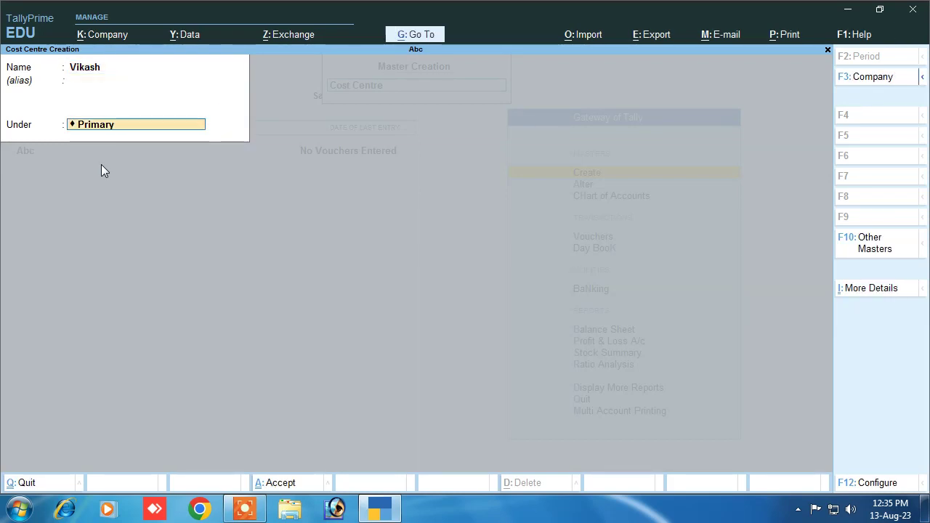
text(K)
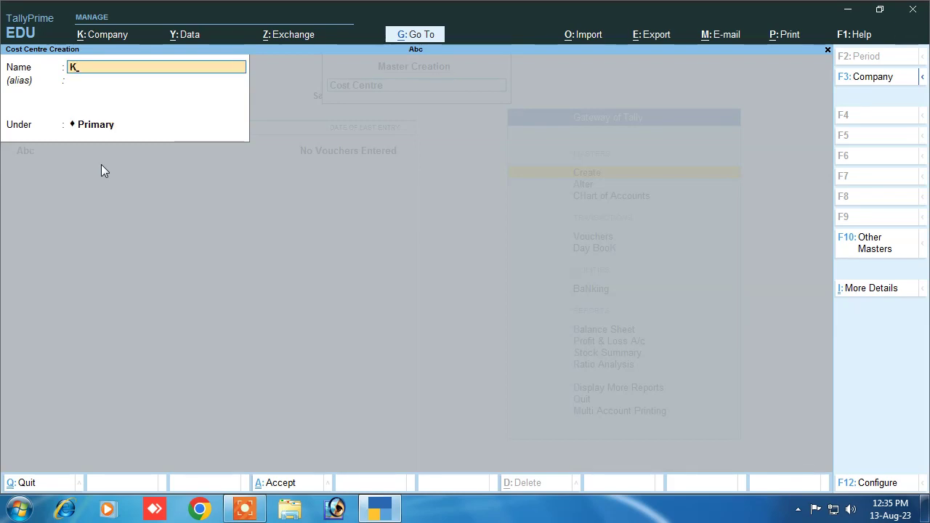
text(undan)
key(Return)
key(Return)
key(Return)
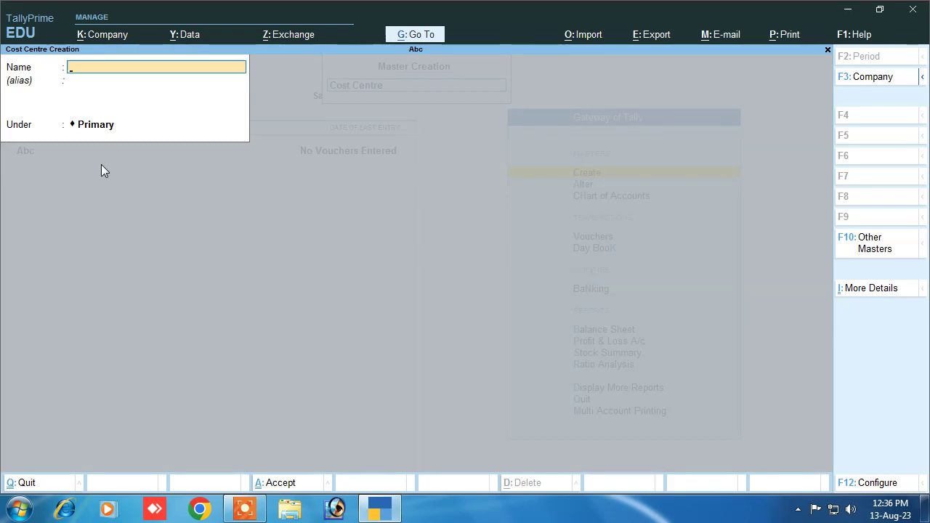
key(Escape)
Review the existing cost centres via Alter > Cost Centre, leaving them unchanged
key(Return)
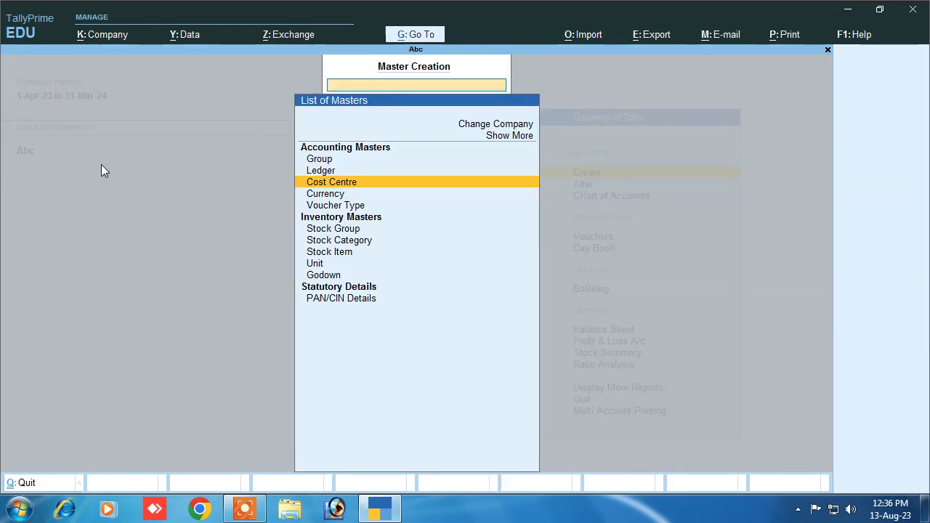
key(Escape)
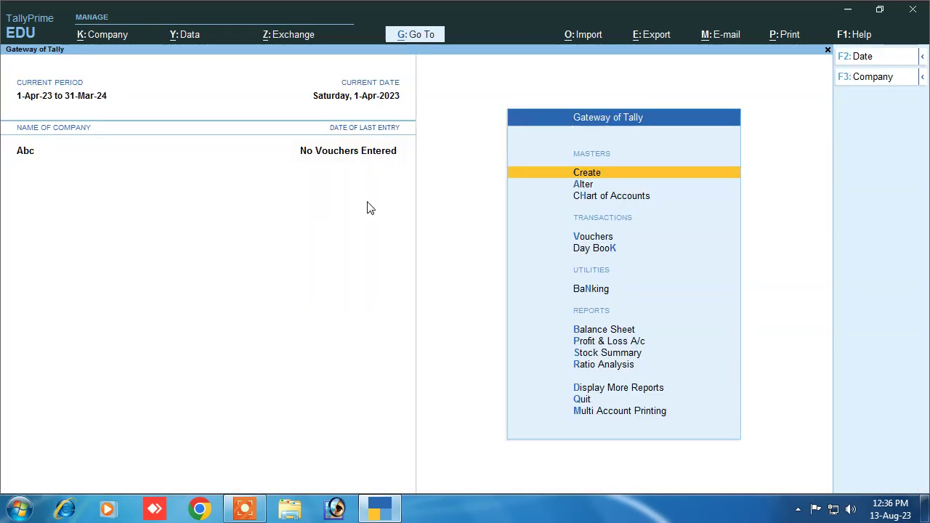
click(585, 186)
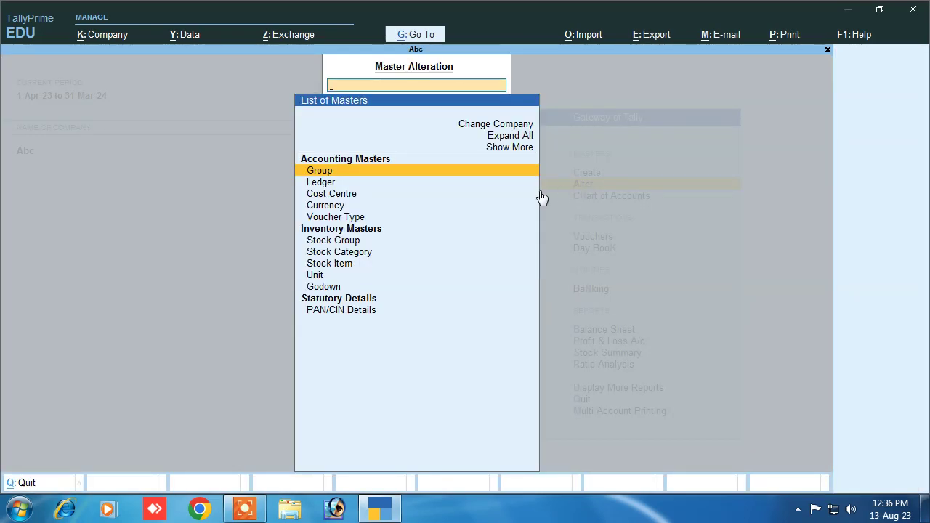
key(Down)
key(Down)
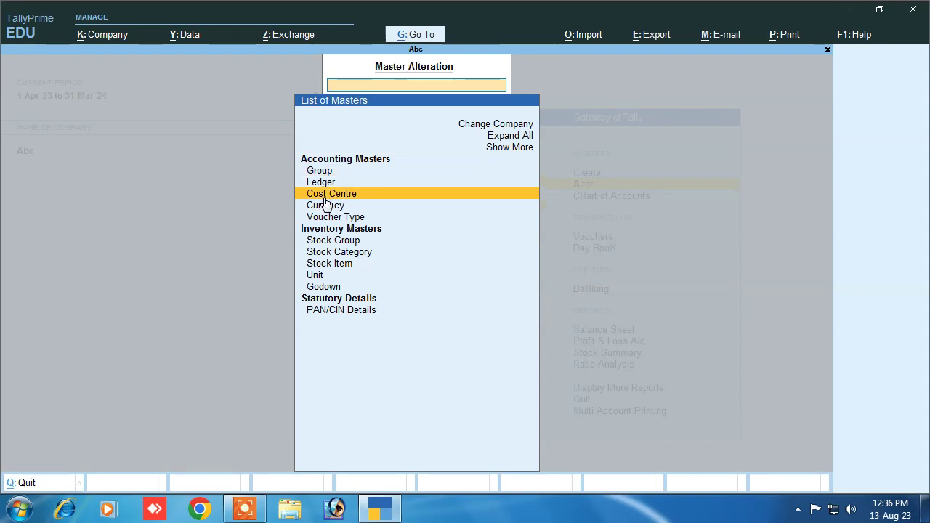
key(Return)
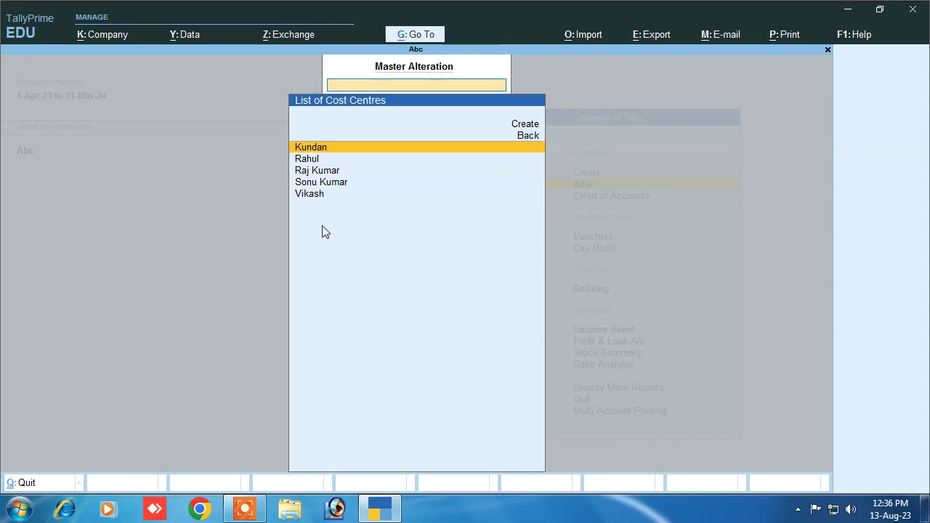
click(316, 149)
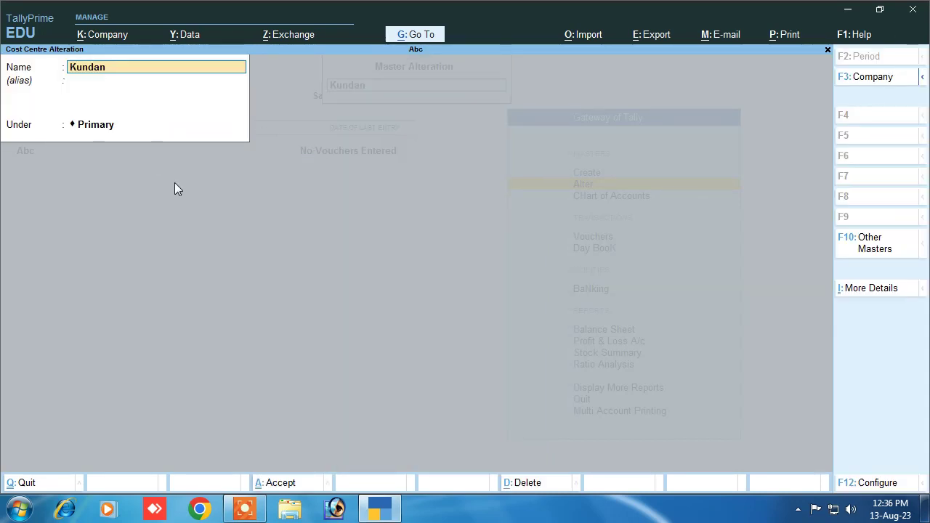
key(Escape)
key(Escape)
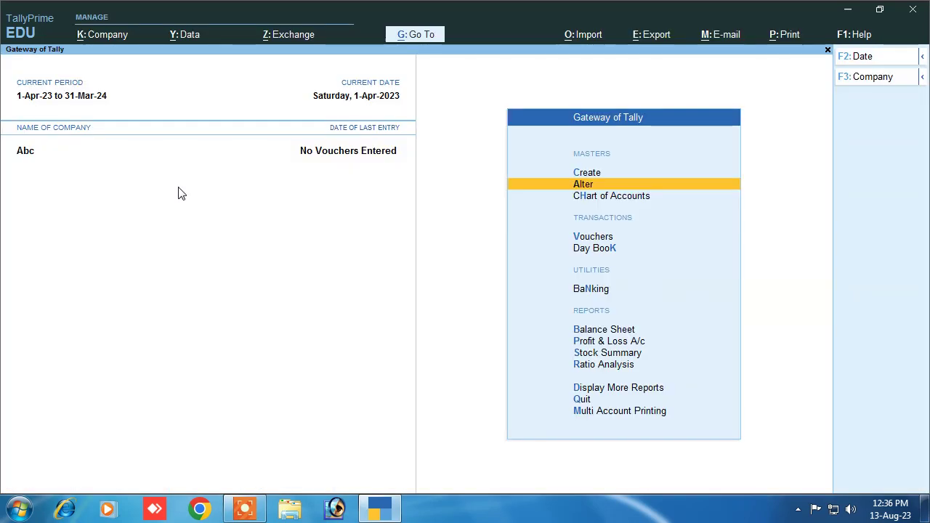
click(594, 175)
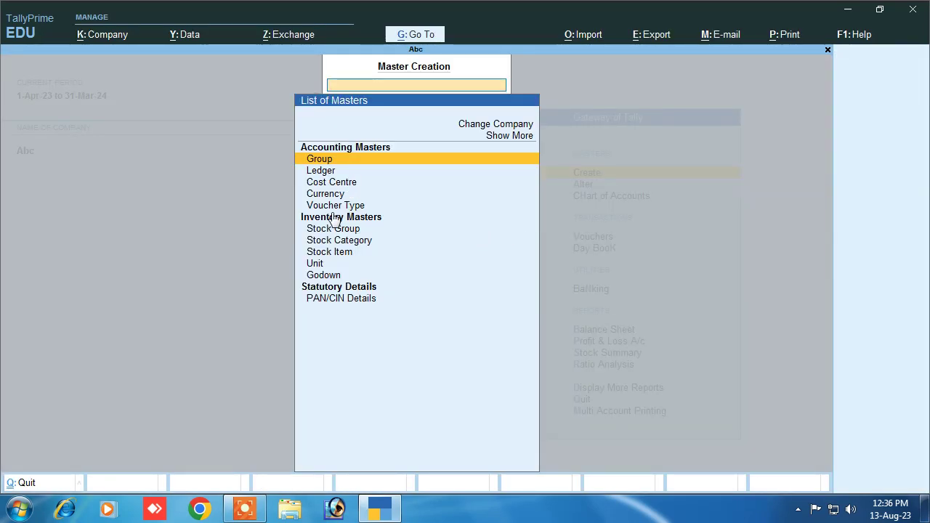
Start a new ledger named Salary
key(Escape)
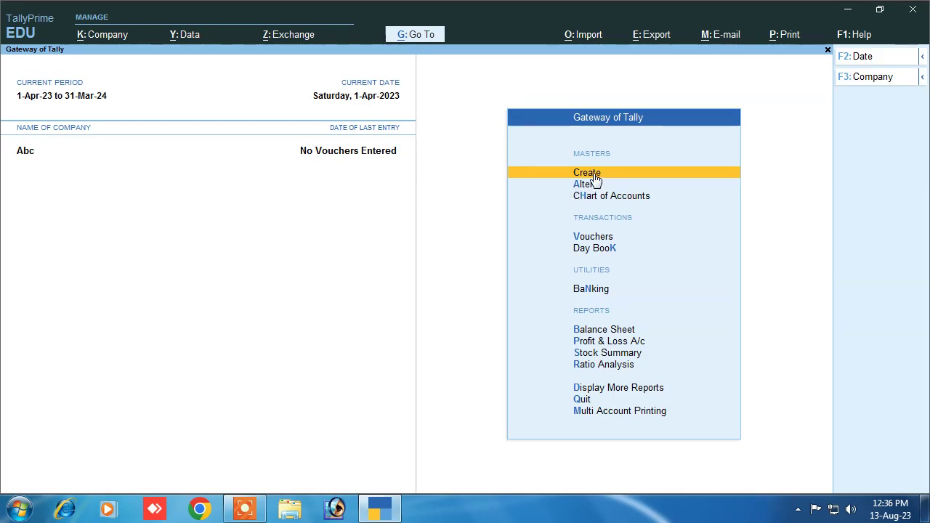
click(593, 173)
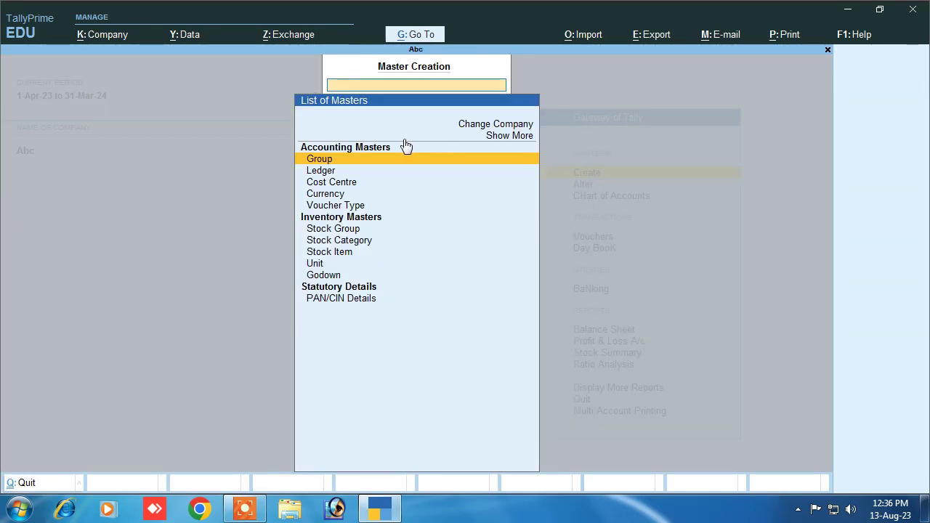
click(327, 173)
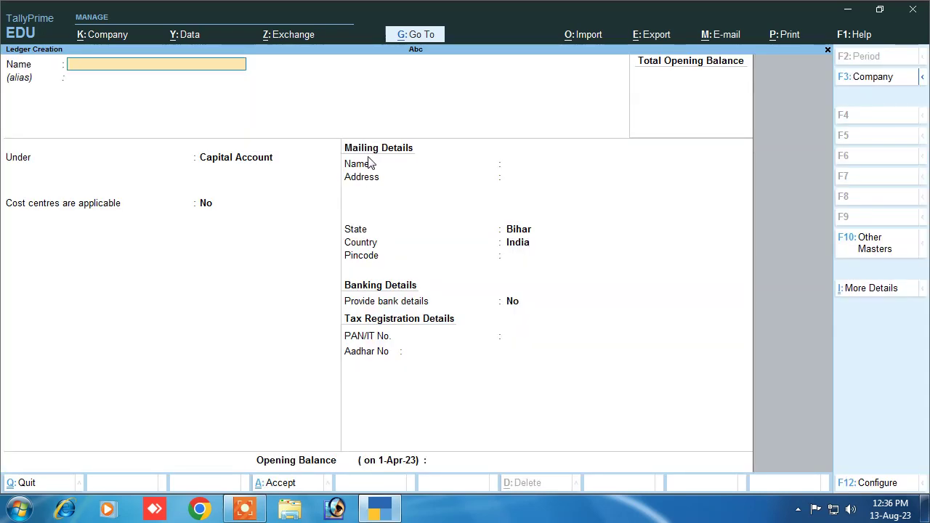
text(Sk)
text(l)
key(BackSpace)
text(alary)
key(Return)
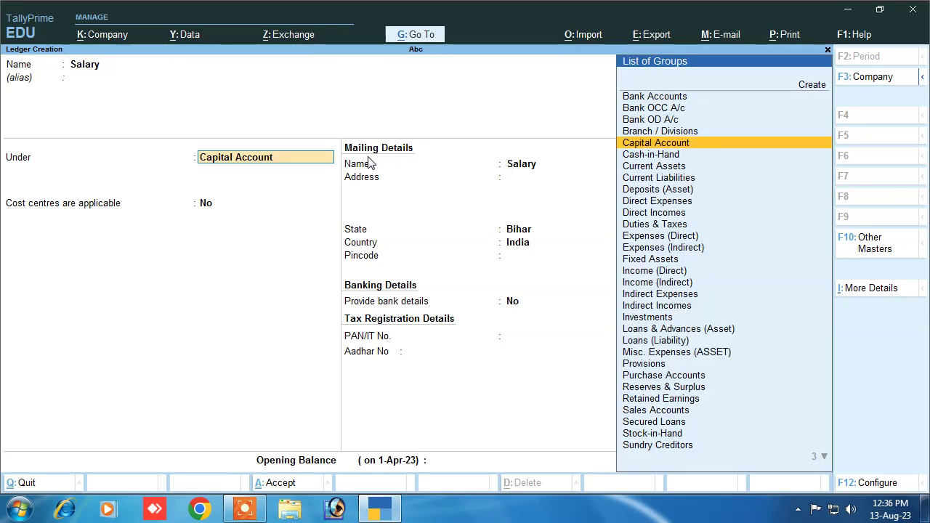
Place Salary under Indirect Expenses, type Not Applicable, cost centres applicable, and save it
text(I)
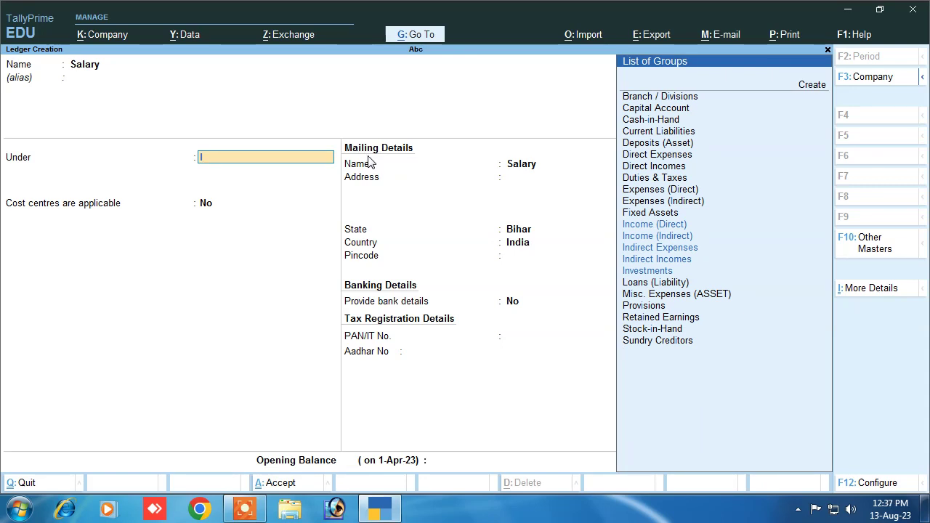
key(Down)
key(Down)
key(Down)
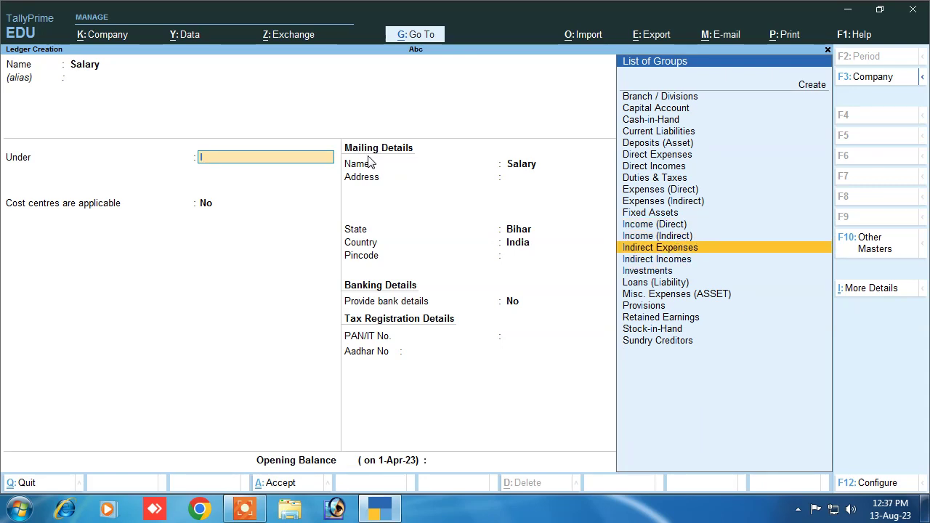
key(Return)
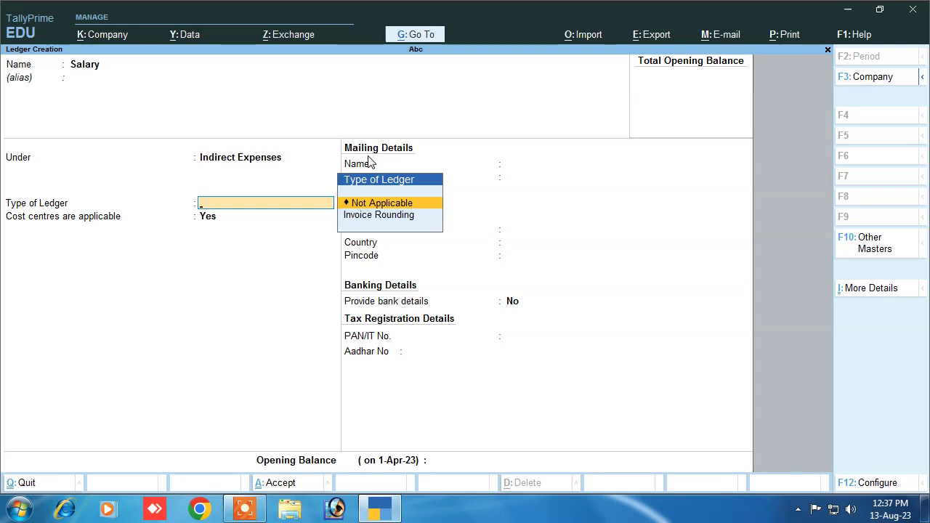
key(Return)
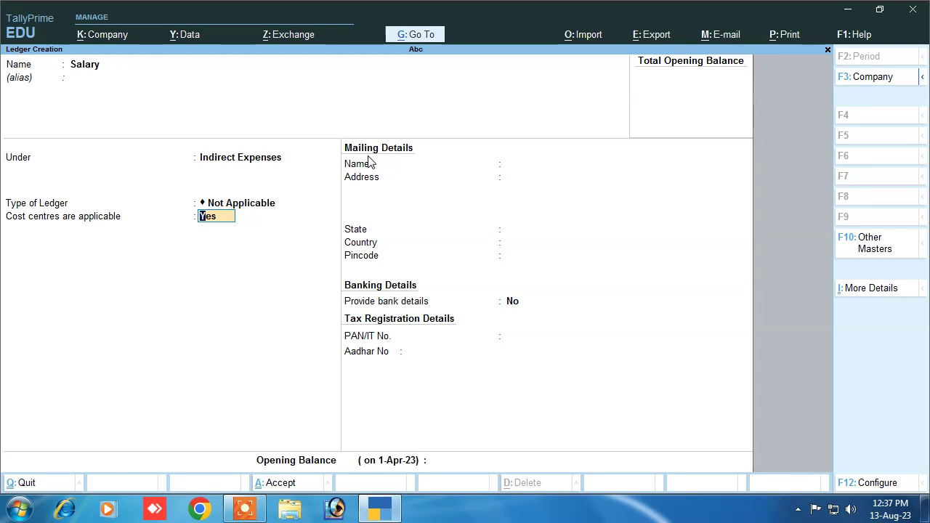
key(Return)
key(Return)
key(Return)
key(Return)
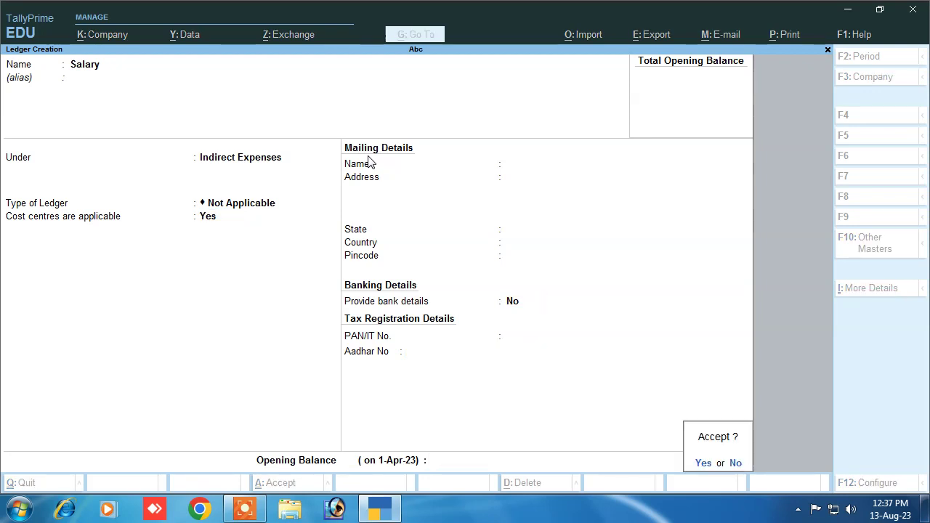
key(Return)
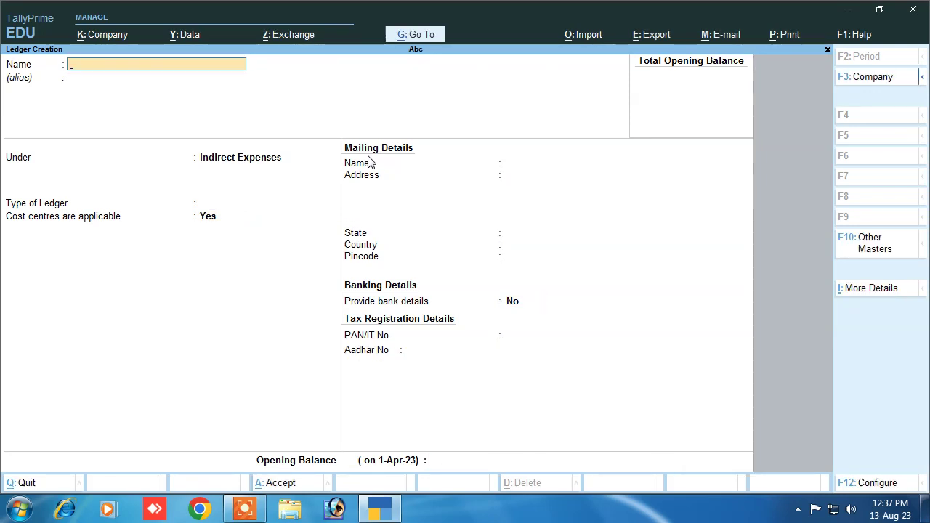
key(Escape)
key(Escape)
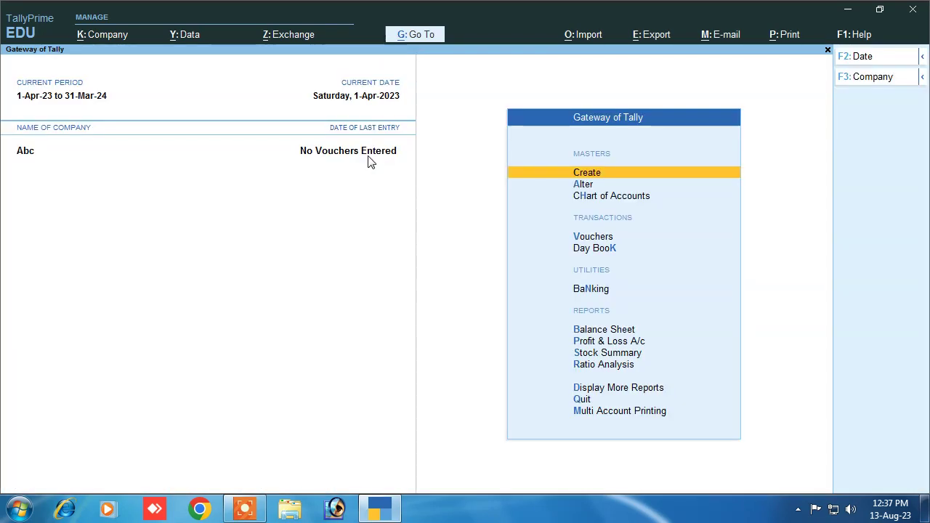
Open voucher entry and select the Payment voucher type
key(Down)
key(Down)
key(Down)
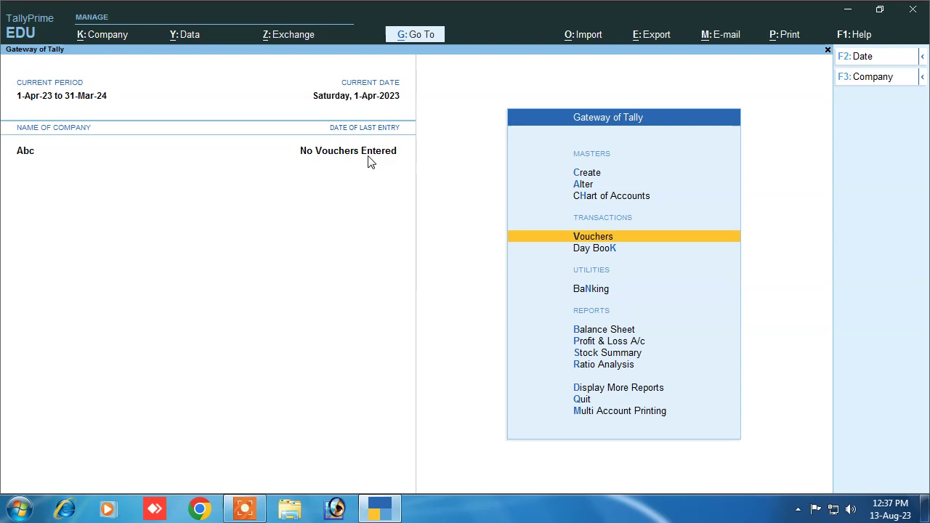
key(Return)
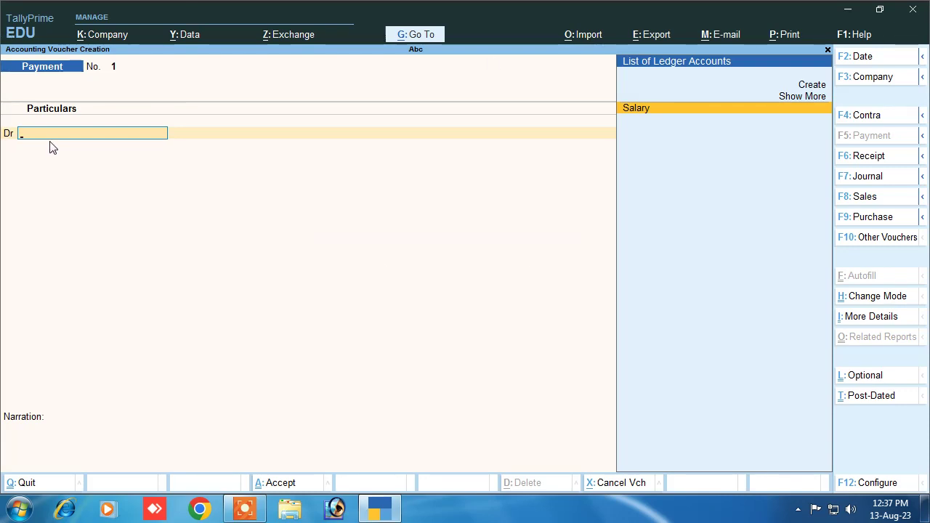
click(864, 118)
click(861, 139)
Debit Salary 50,000, correcting an initial 10,000 entry
key(Return)
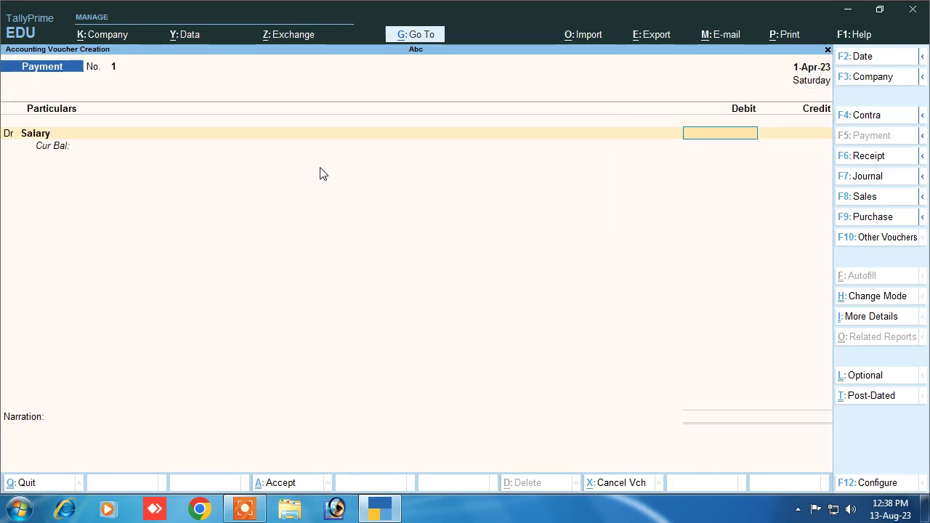
text(100000.00)
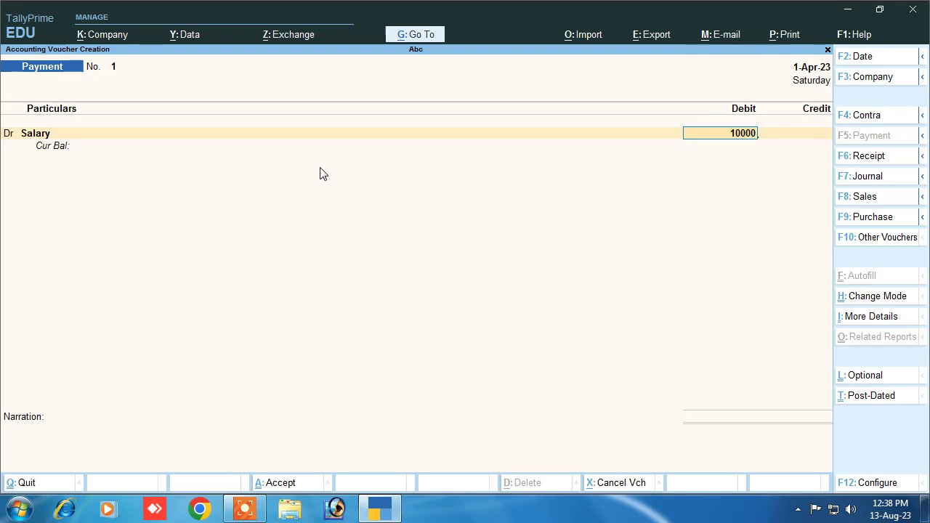
key(Return)
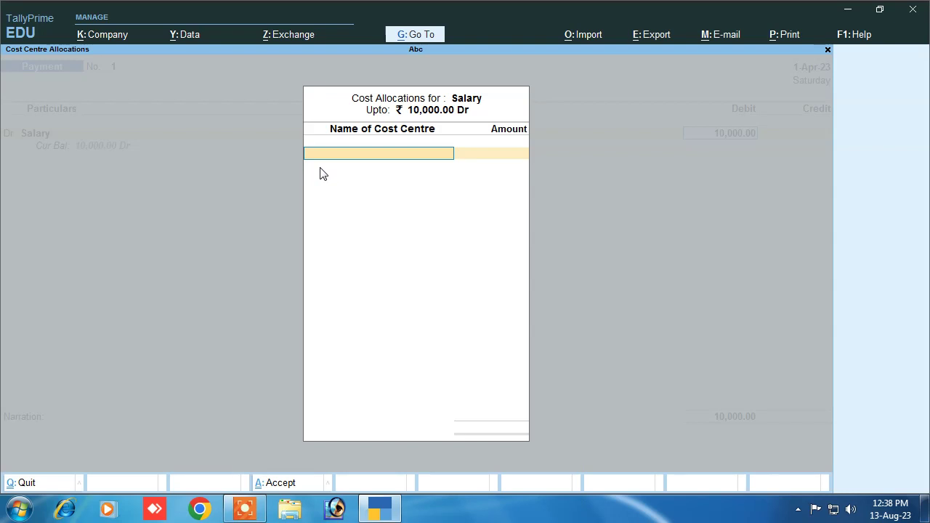
key(Escape)
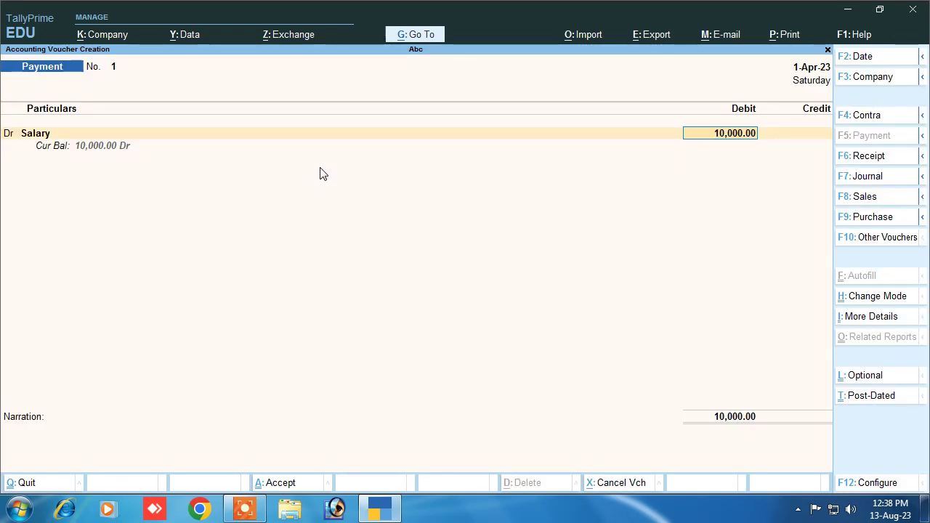
key(BackSpace)
key(Return)
text(50000)
key(Return)
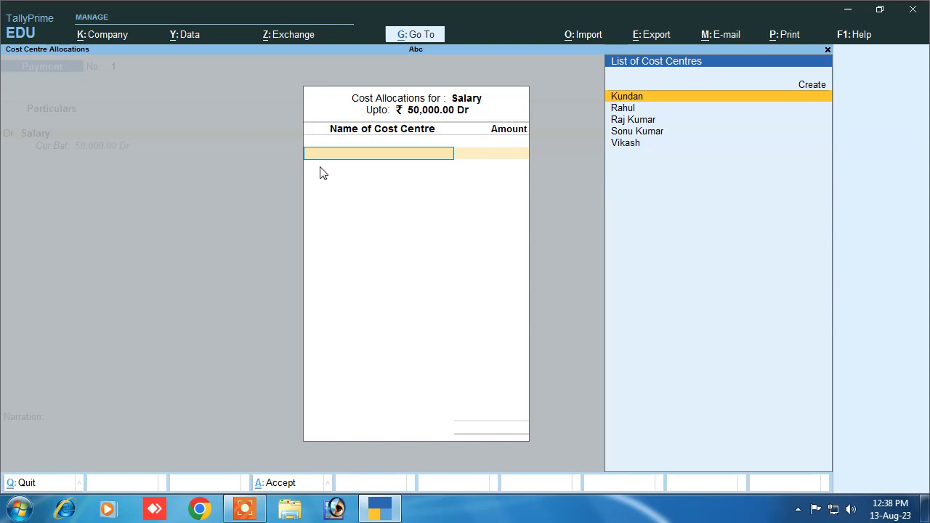
Allocate 10,000 each to the first three cost centres
key(Return)
text(10000)
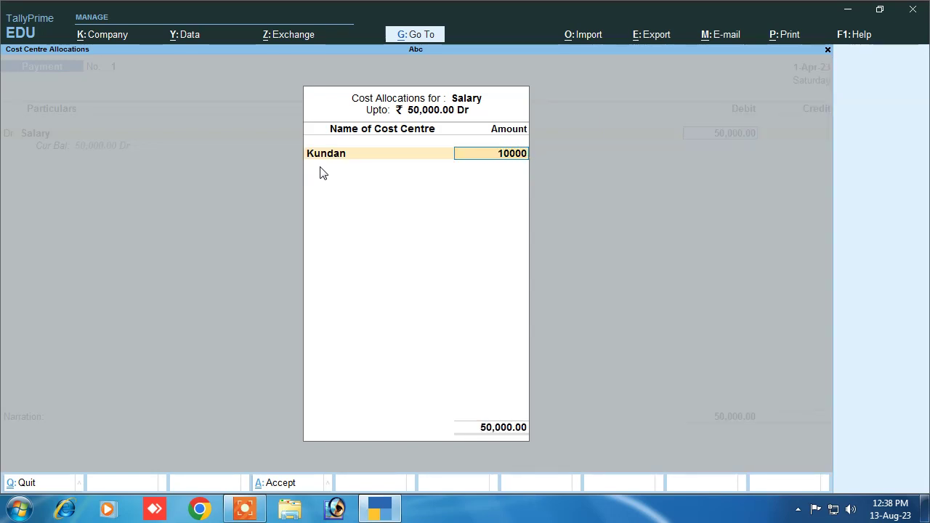
key(Return)
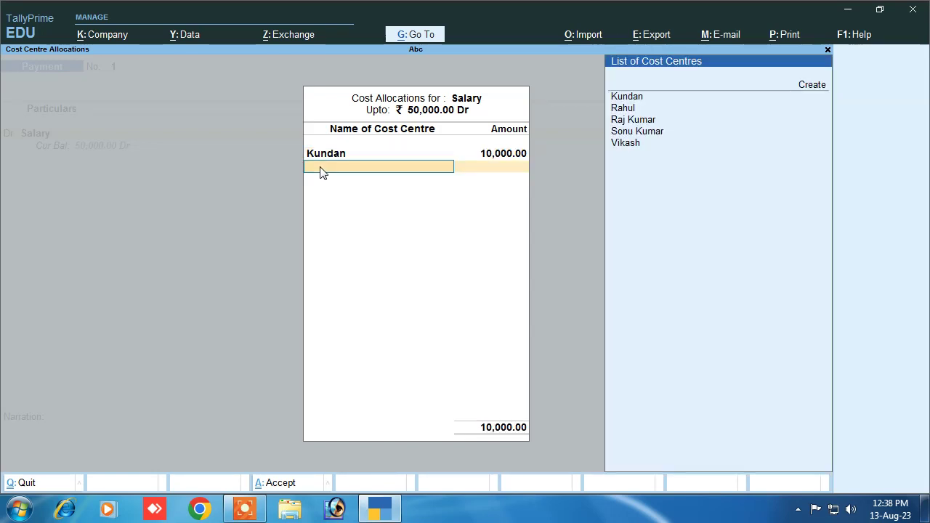
key(Down)
key(Return)
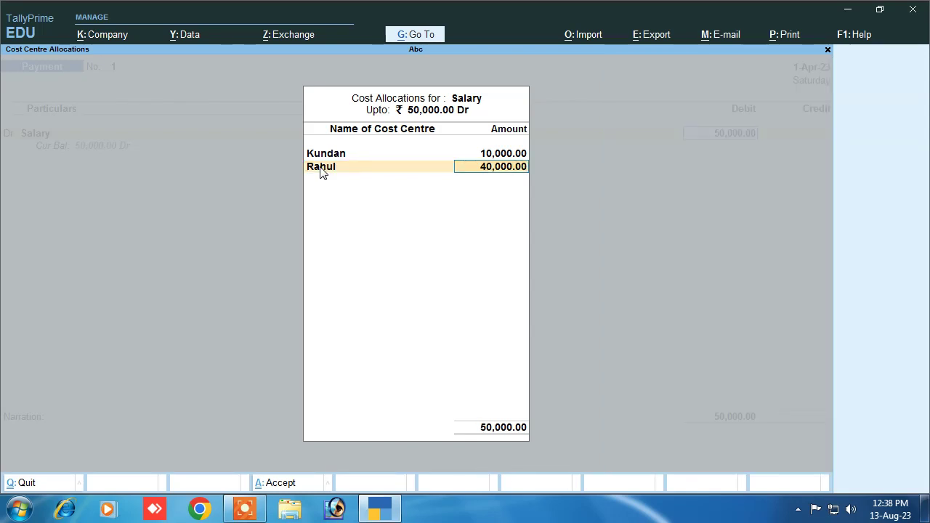
text(10,000)
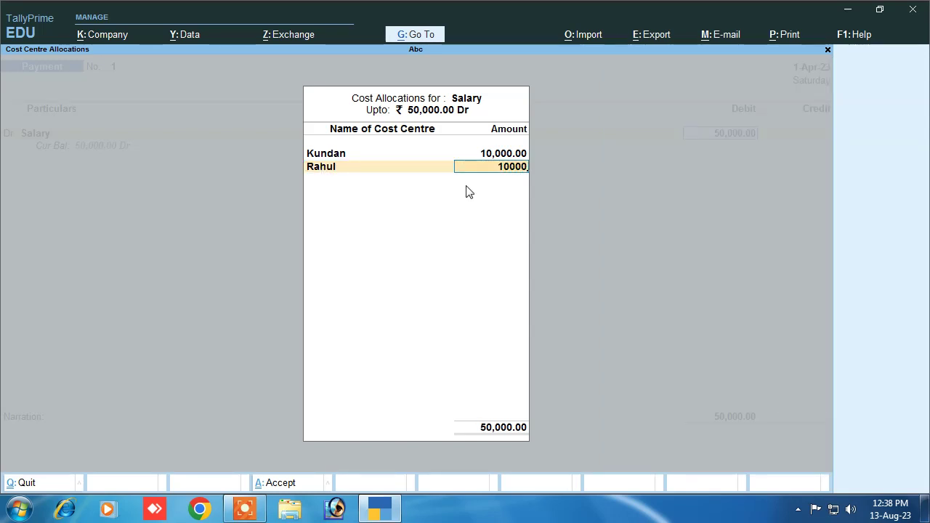
key(Return)
key(Down)
key(Down)
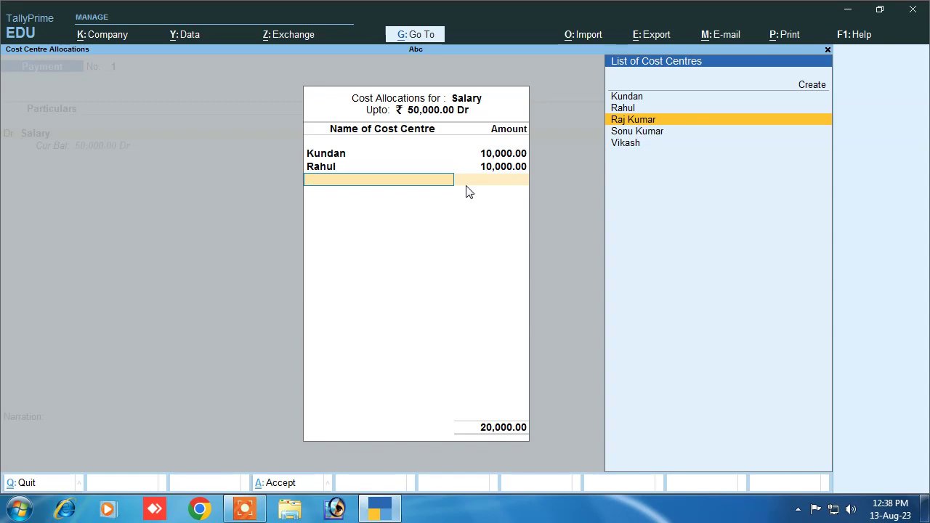
key(Return)
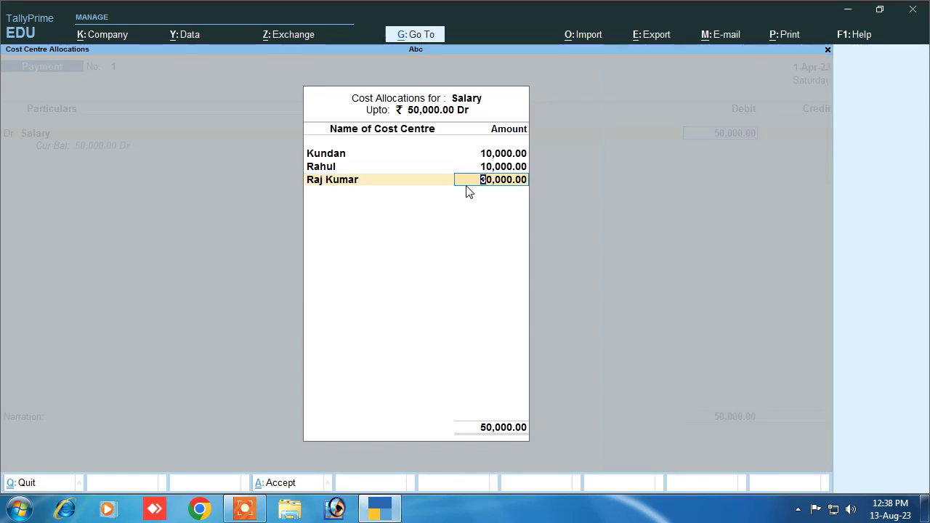
text(3100)
key(Return)
Allocate 10,000 each to the fourth and fifth cost centres and finish the allocation
key(Down)
key(Down)
key(Down)
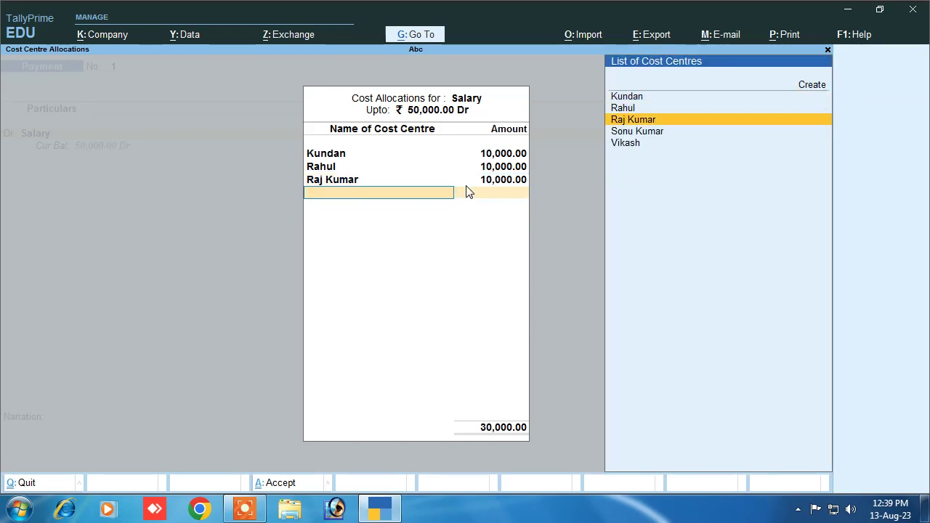
key(Down)
key(Return)
text(100000)
key(BackSpace)
key(Return)
key(Down)
key(Down)
key(Down)
key(Down)
key(Down)
key(Return)
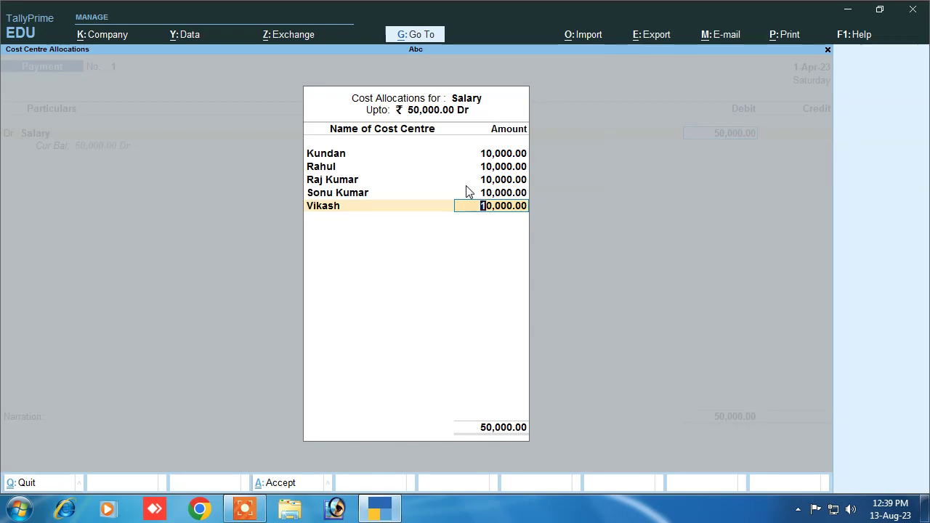
key(Return)
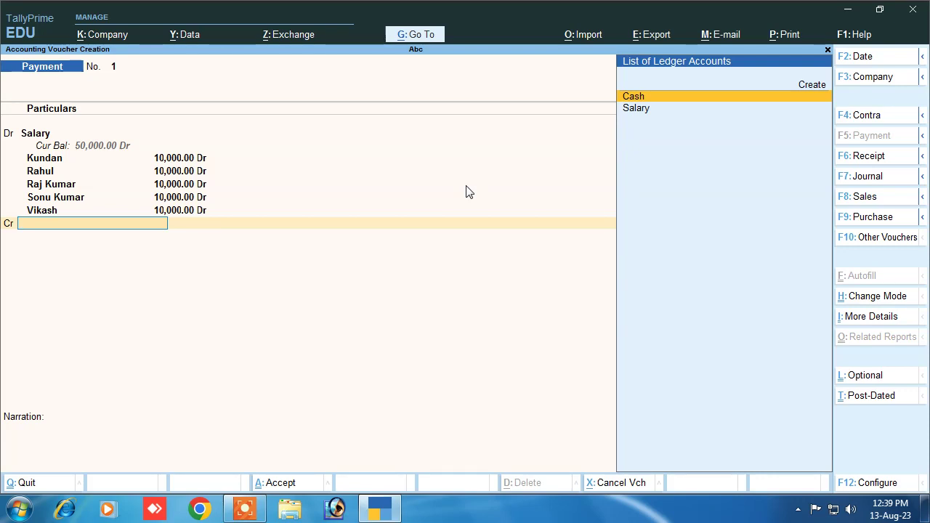
Credit Cash 50,000, add narration 'being salary paid', and save voucher 1
key(Return)
key(Return)
key(Return)
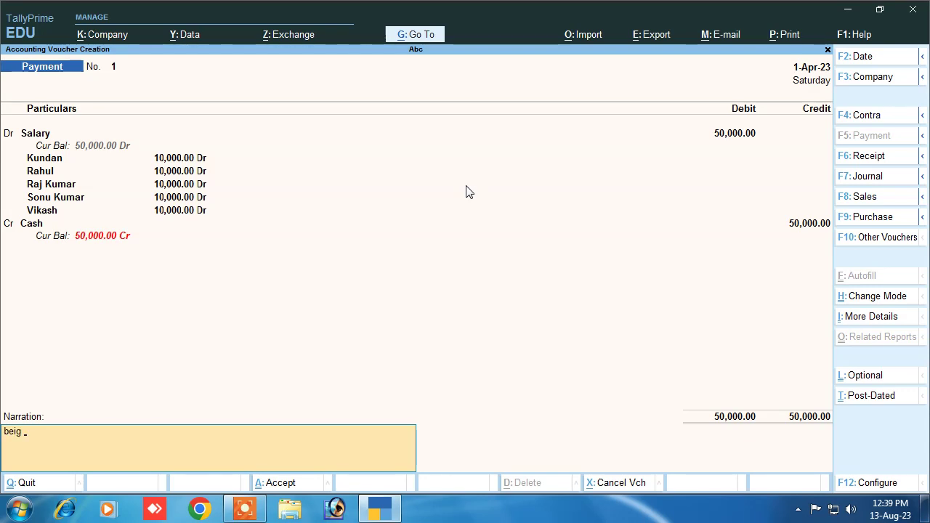
text(being salary paid)
key(Return)
key(Return)
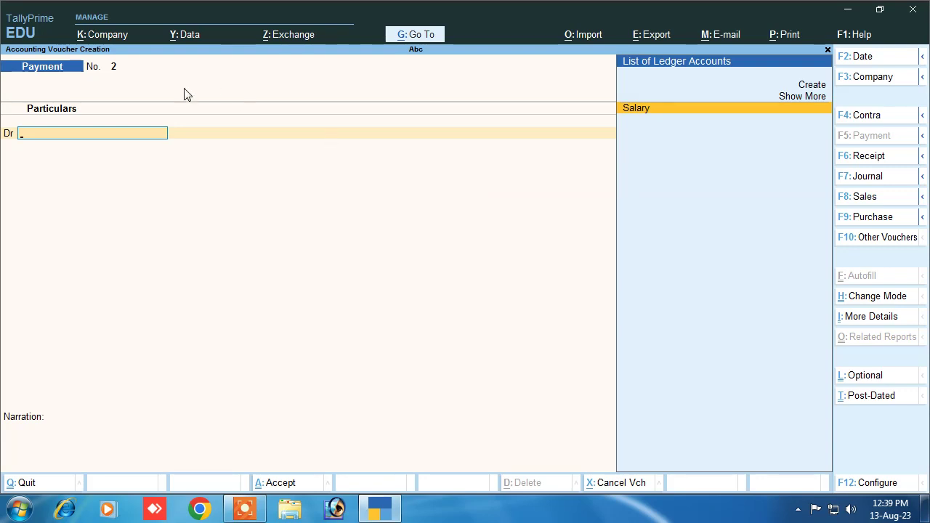
Restart payment voucher entry and debit Salary 50,000
key(Escape)
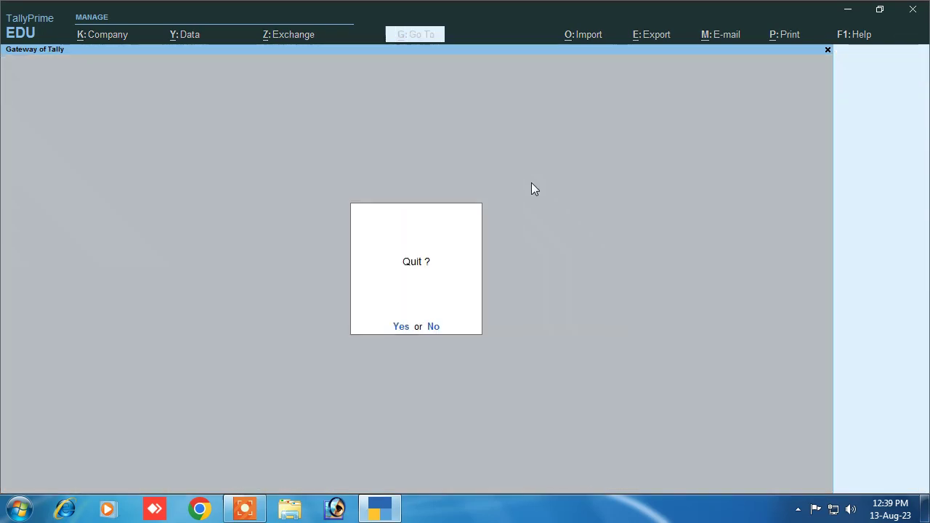
key(Return)
click(594, 239)
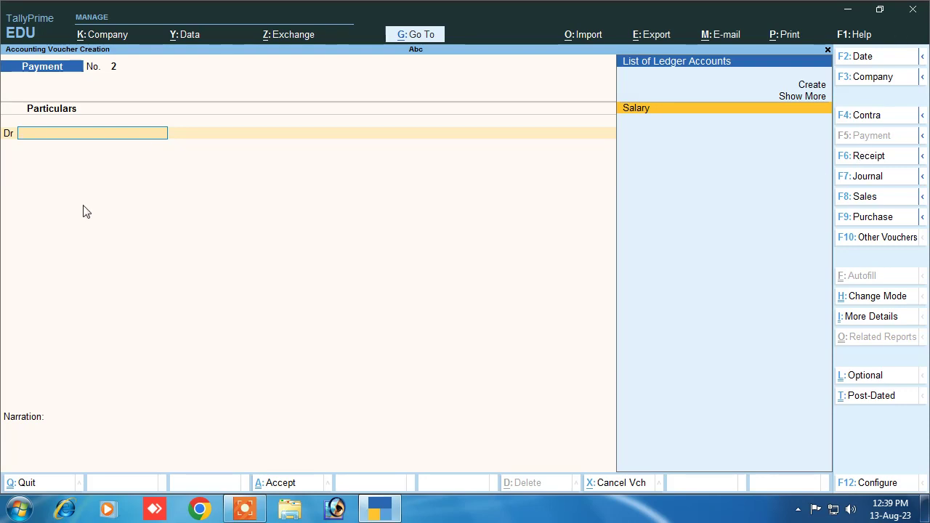
key(Return)
text(50,000)
key(Return)
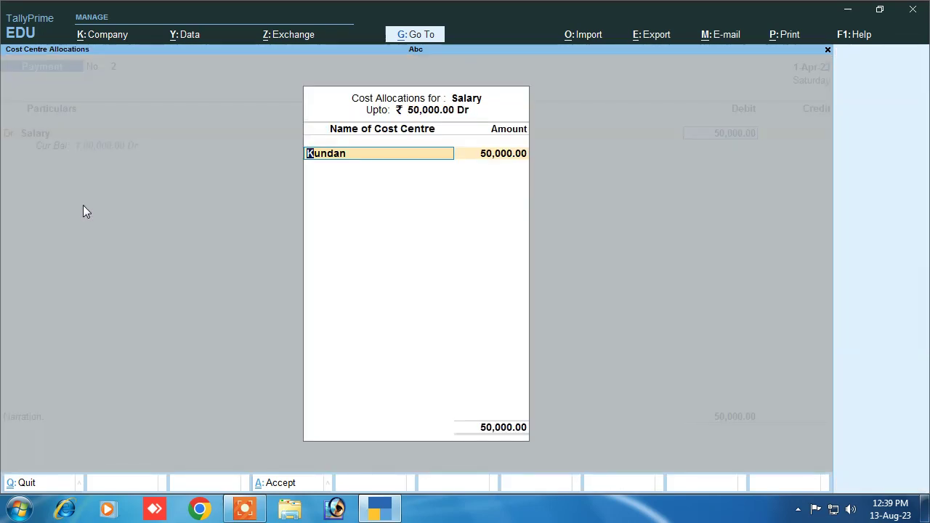
key(Return)
text(10,000)
key(Return)
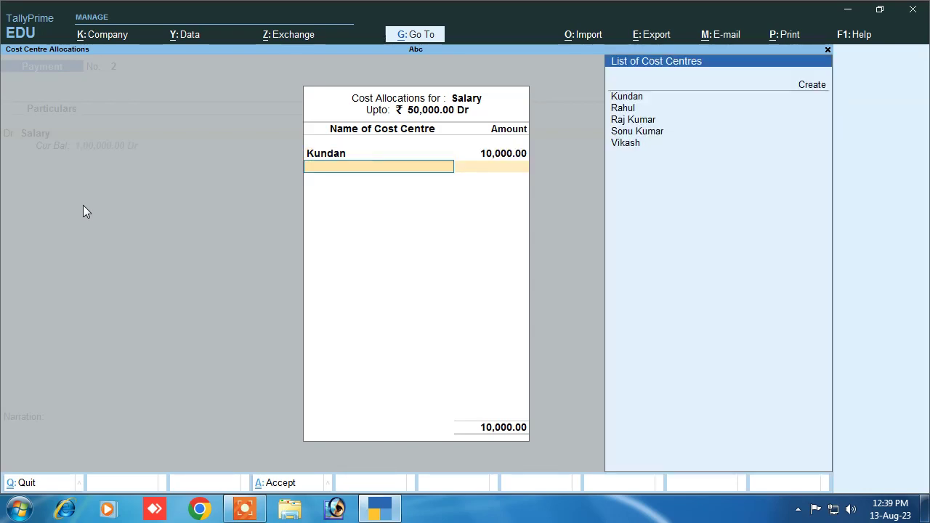
key(Return)
text(10000)
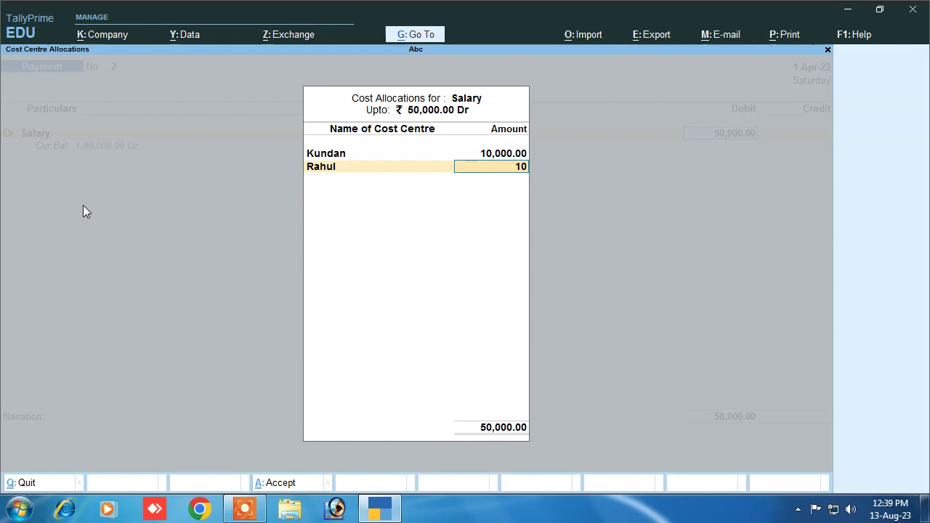
key(Return)
key(Down)
key(Down)
key(Down)
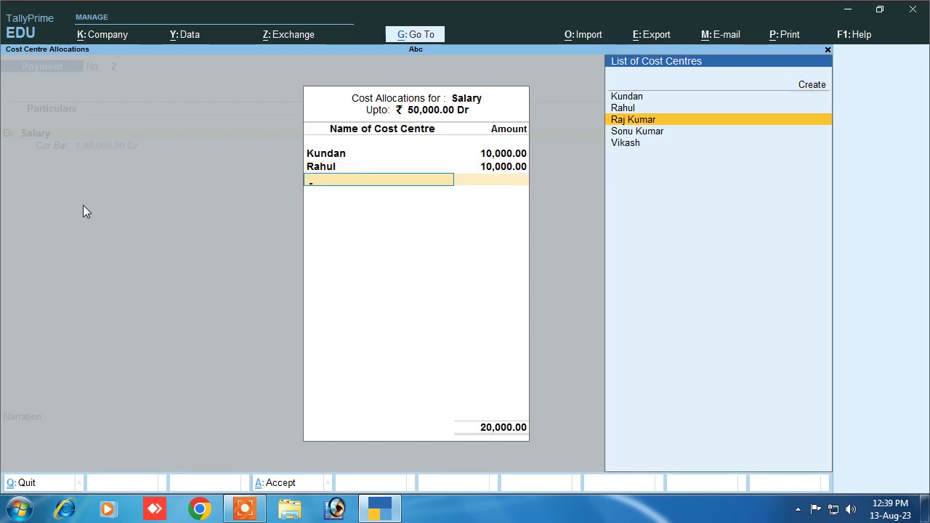
key(Return)
text(10000)
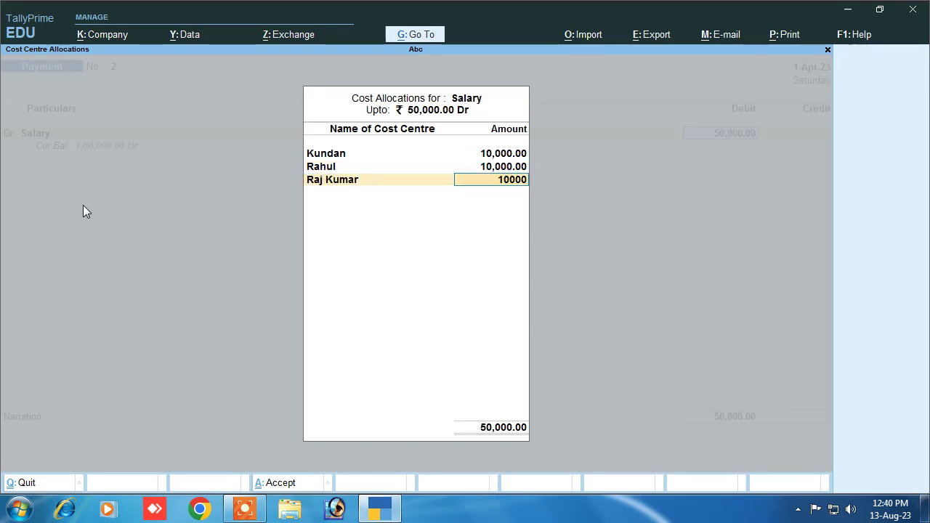
key(Return)
key(Down)
key(Down)
key(Down)
key(Down)
key(Return)
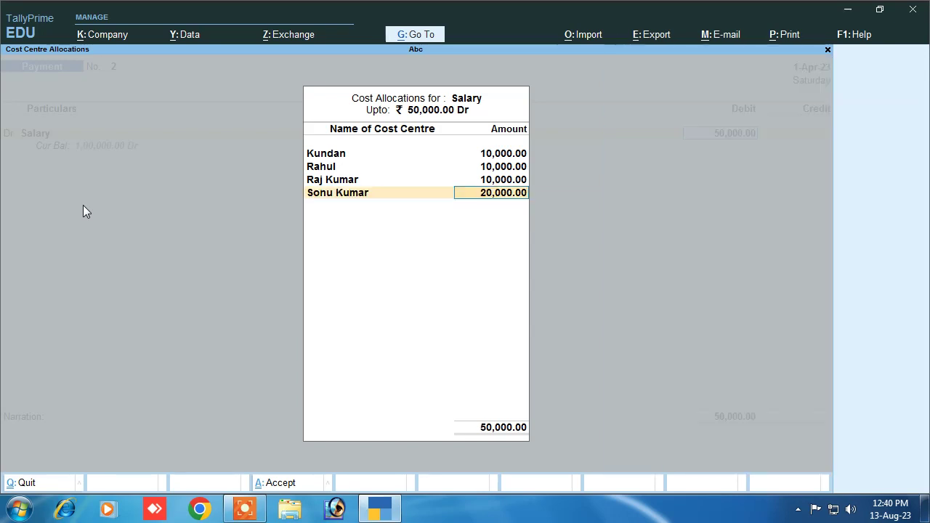
text(10000)
key(Return)
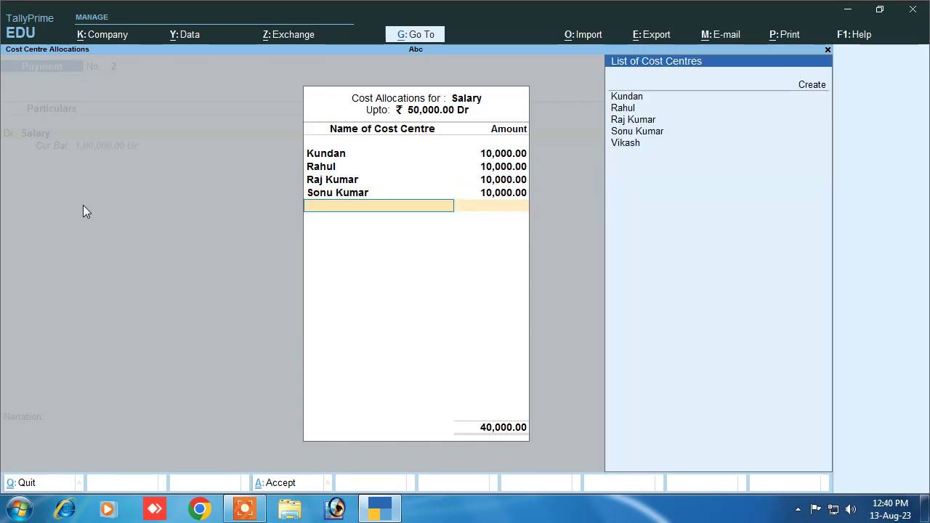
key(Down)
key(Down)
key(Down)
key(Down)
key(Down)
key(Return)
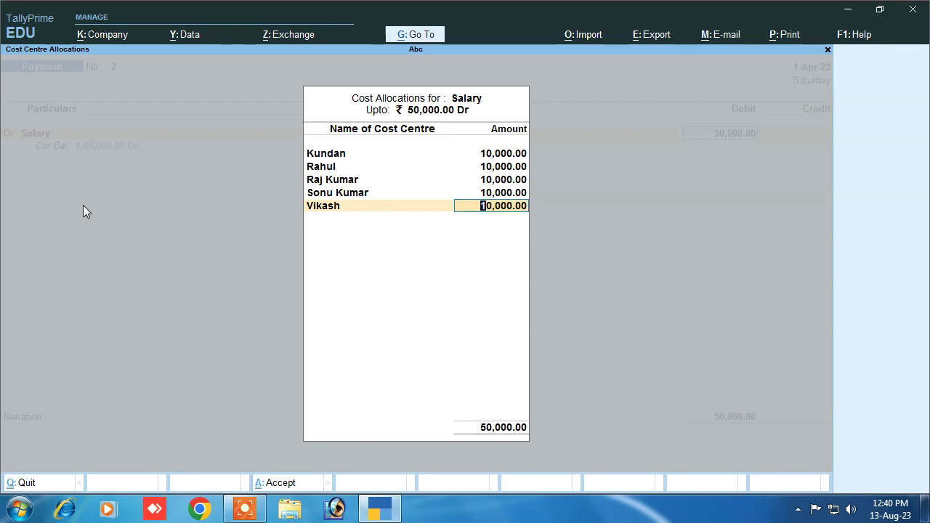
key(Return)
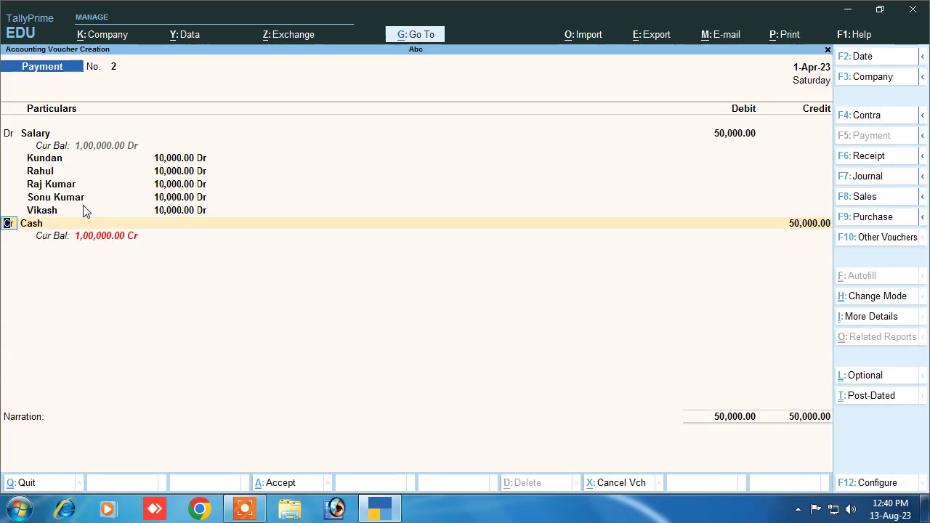
From the credit line, create a new ledger Sbi Bank under Bank Accounts
key(Return)
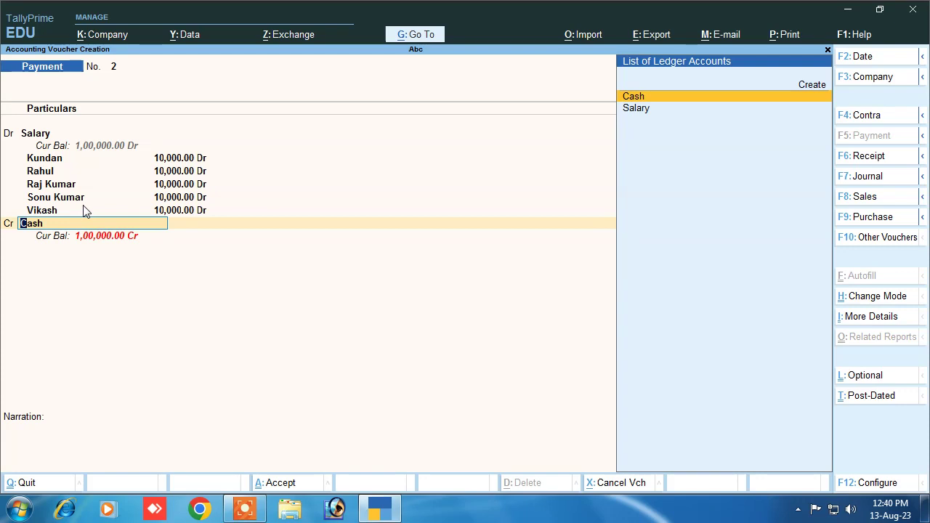
click(804, 93)
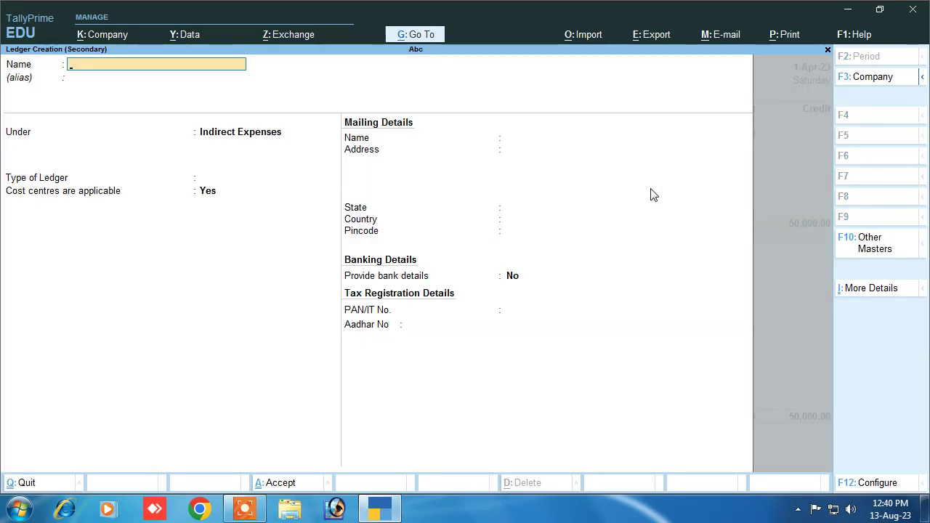
text(Sbi Bank)
key(Return)
key(Return)
text(B)
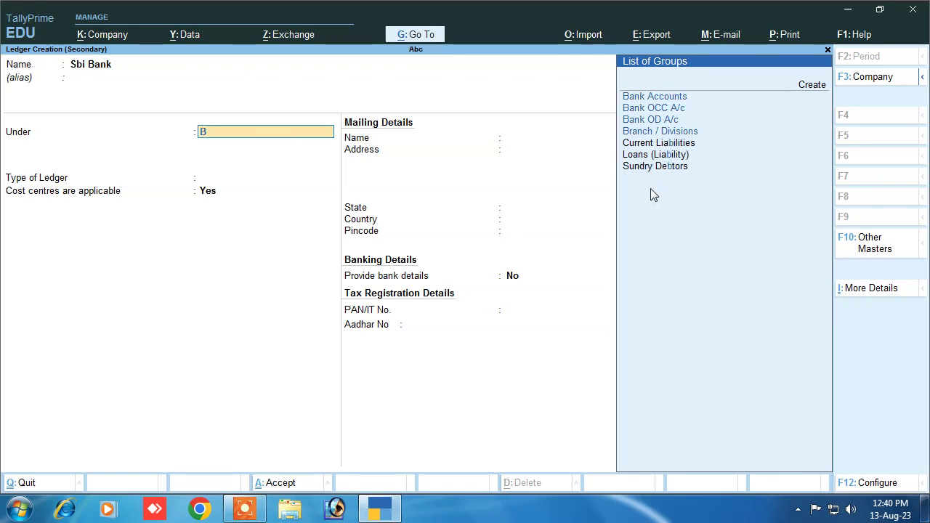
key(Down)
key(Down)
key(Down)
key(Down)
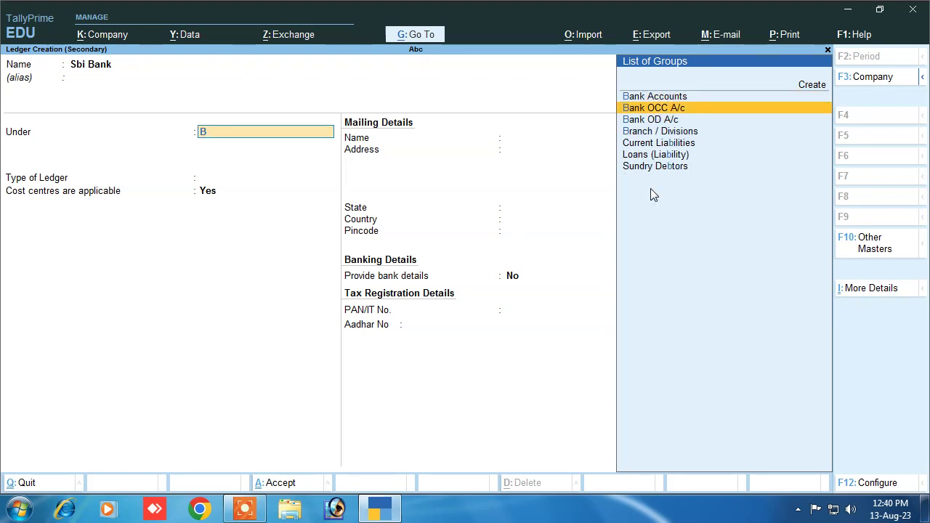
key(Up)
key(Up)
key(Up)
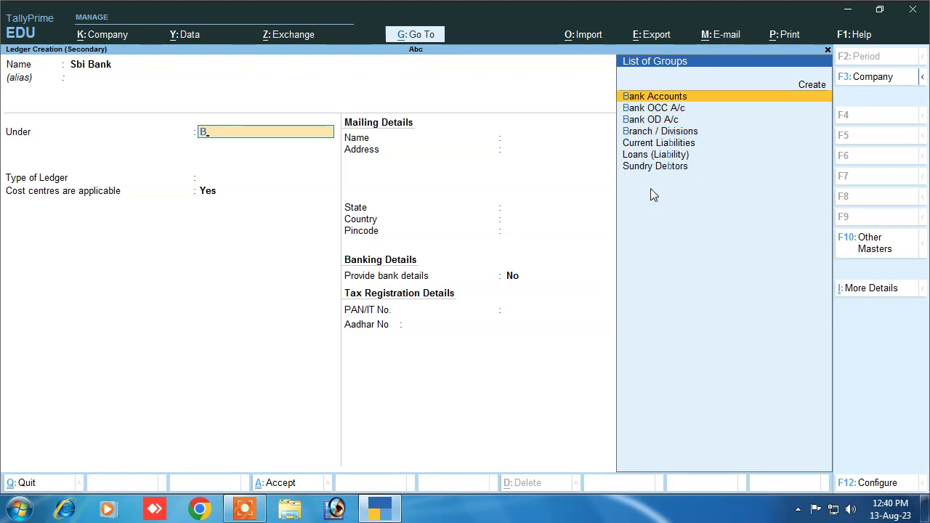
key(Return)
Fill in the bank account number and IFS code SBI 000, then save the ledger
key(Return)
key(Return)
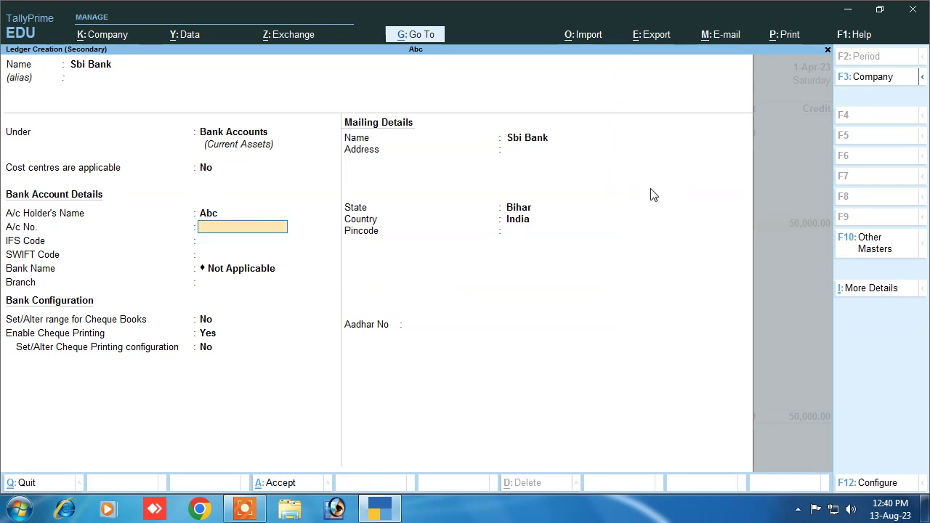
key(Return)
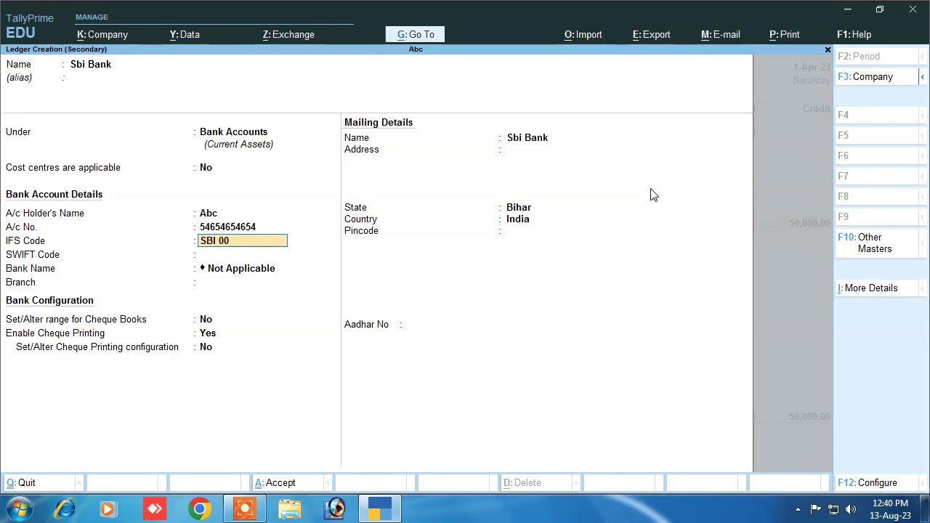
key(Return)
key(Return)
key(Return)
key(Return)
key(Return)
key(Return)
key(Return)
key(Return)
key(Return)
key(Return)
key(Return)
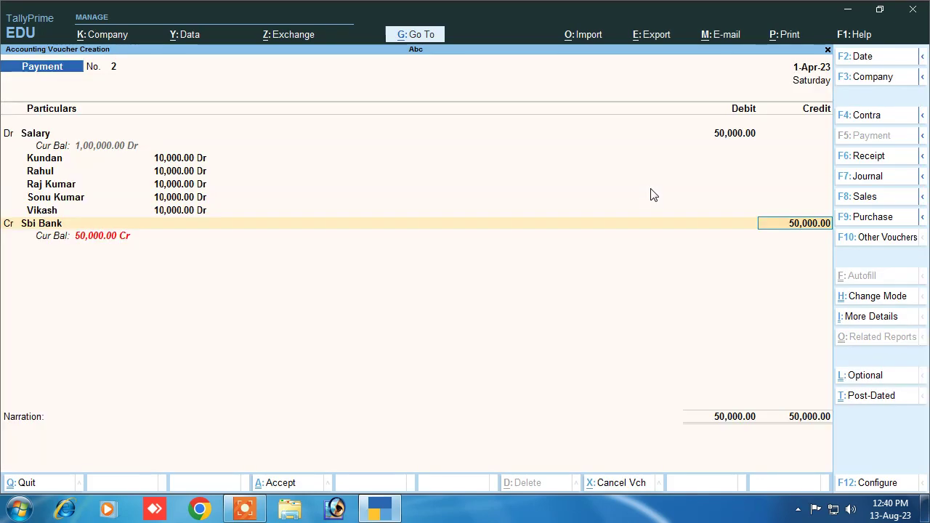
Keep the Cheque bank allocation, narrate 'being salary paid by cheque', and save voucher 2
key(Return)
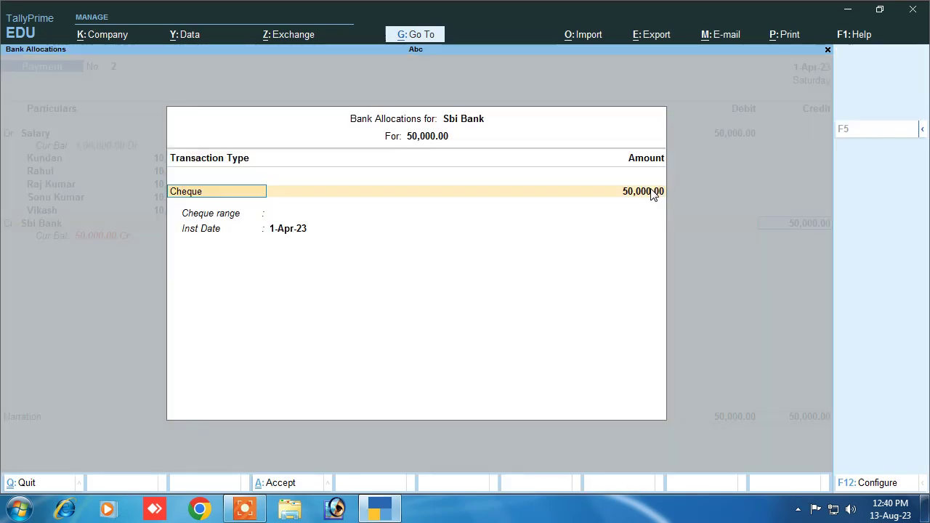
key(Return)
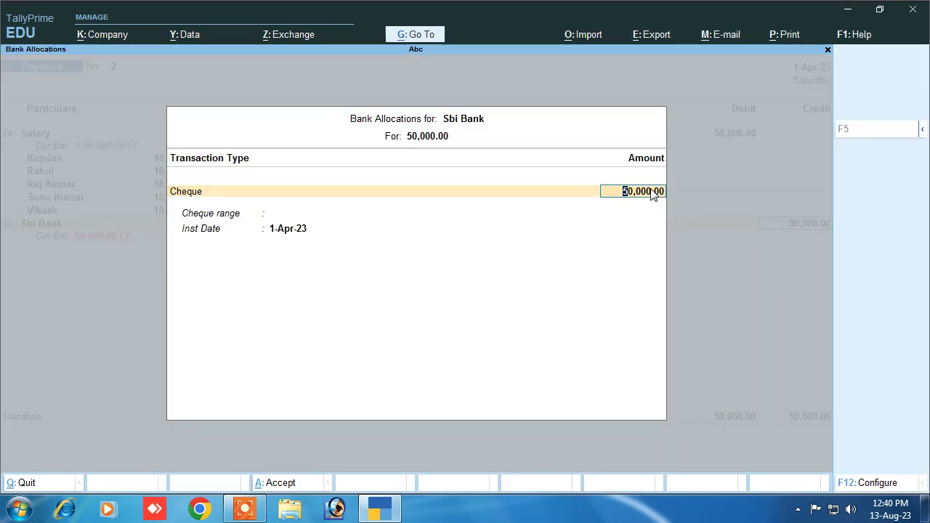
key(Return)
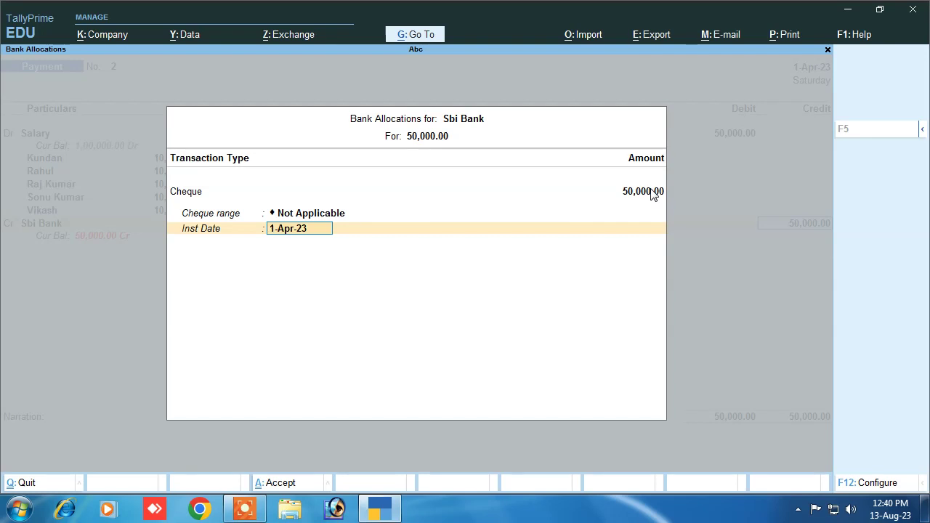
key(Return)
text(beu)
key(BackSpace)
key(BackSpace)
key(BackSpace)
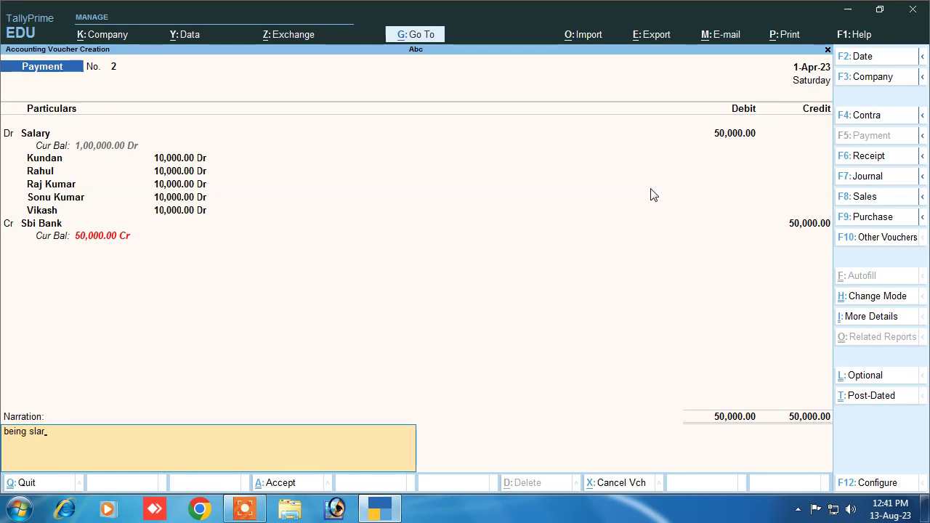
text(ing salary paid by cheque)
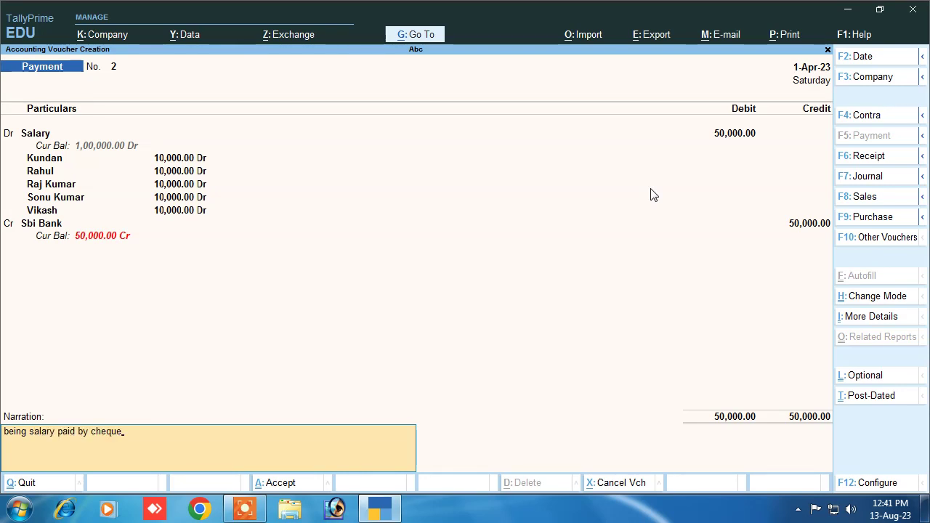
key(Return)
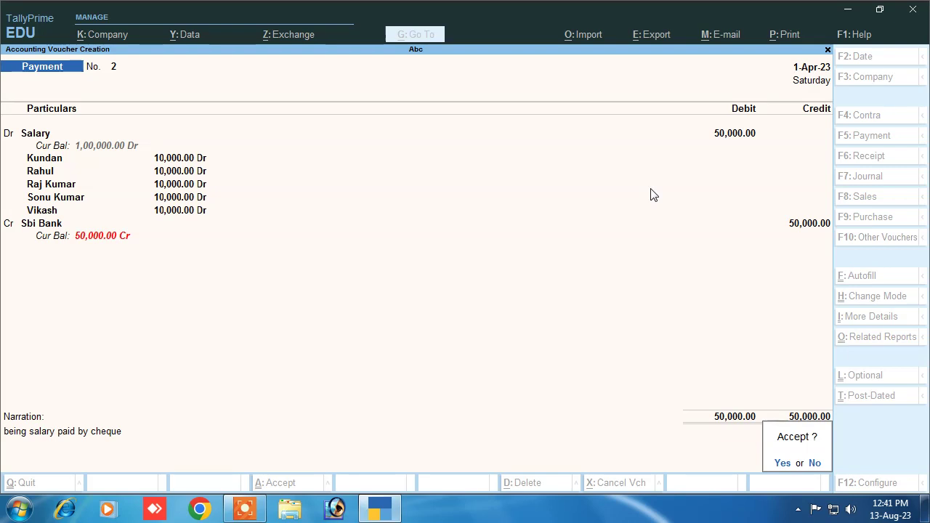
key(Return)
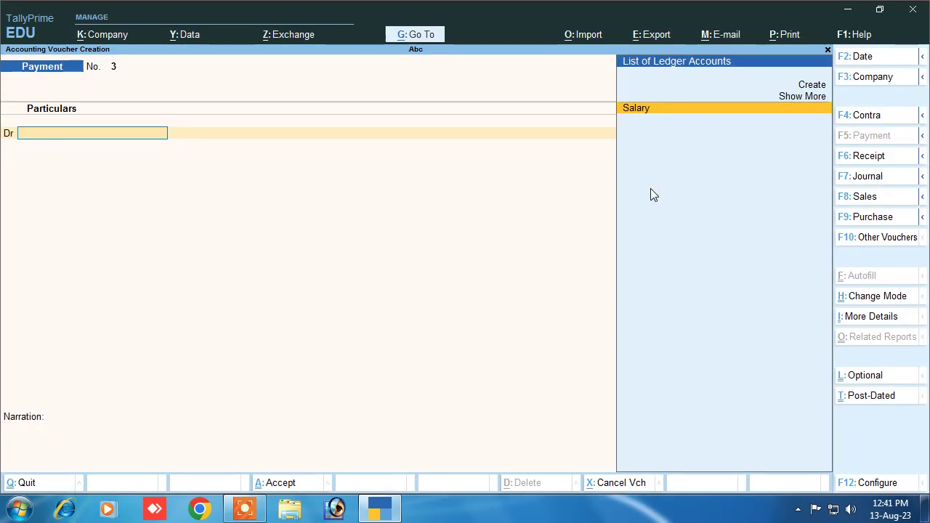
Open payment voucher 1 from the Day Book for alteration
key(Escape)
key(Return)
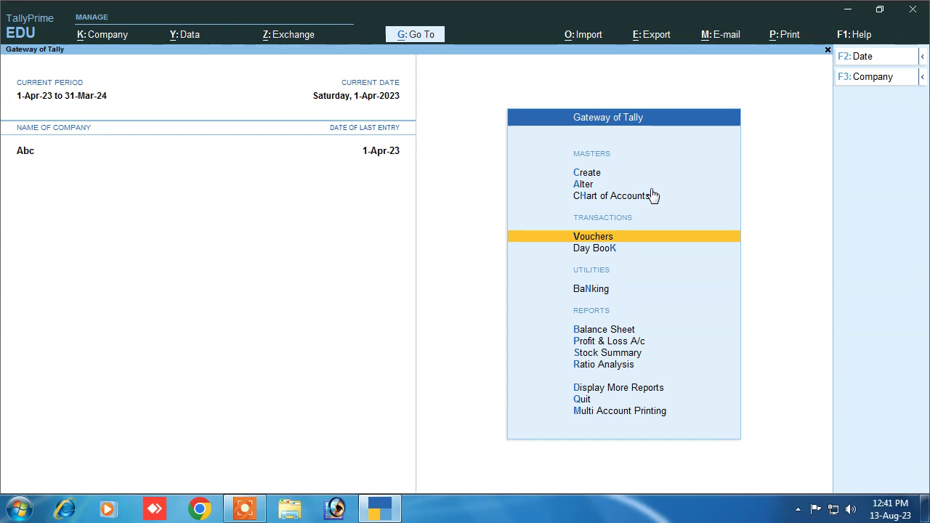
key(Down)
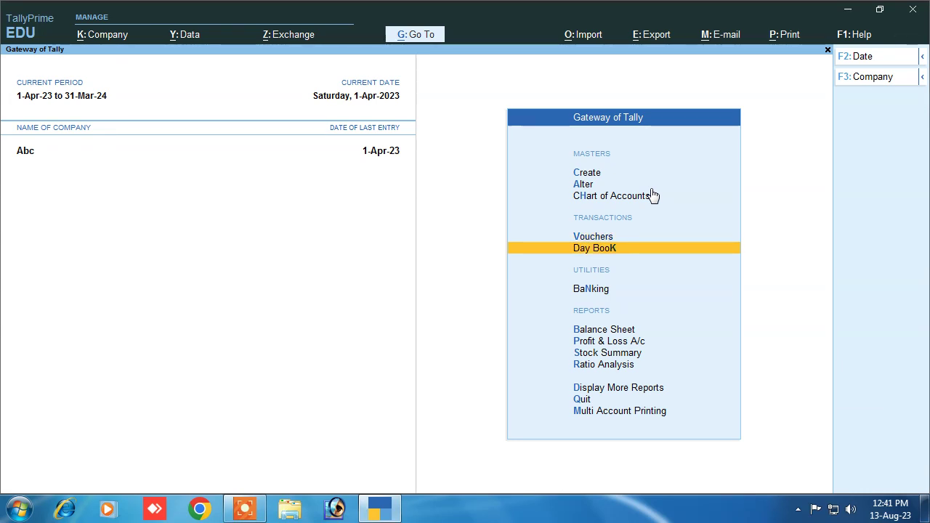
key(Return)
key(Down)
key(Up)
key(Return)
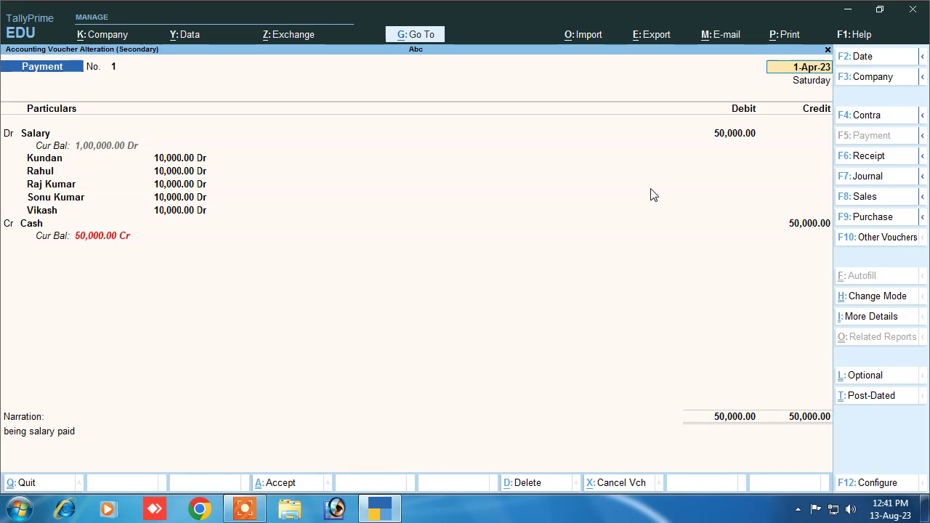
Print the current voucher, then cancel the Save-as dialog
click(784, 39)
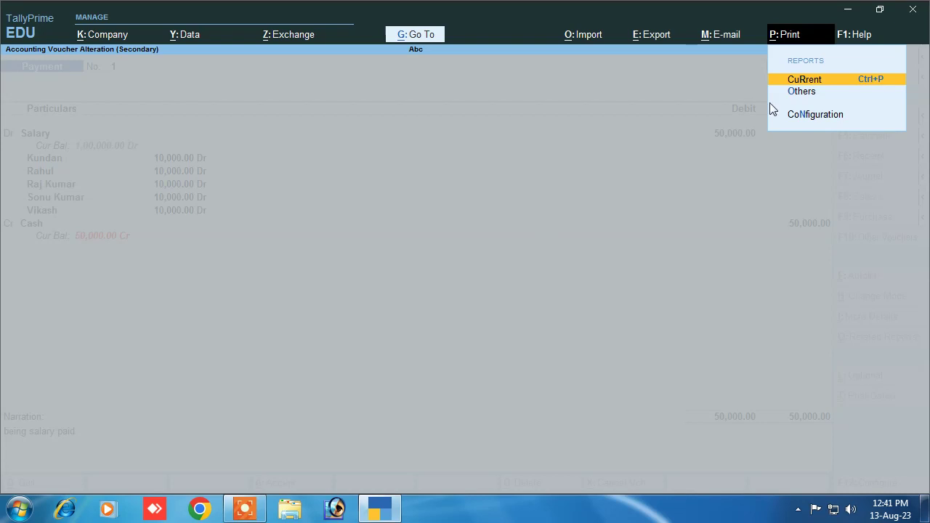
click(799, 82)
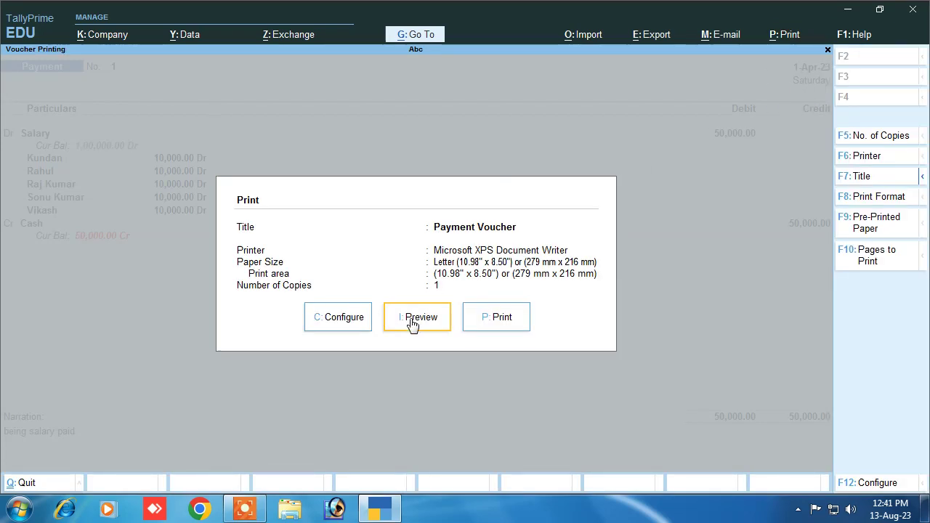
click(494, 319)
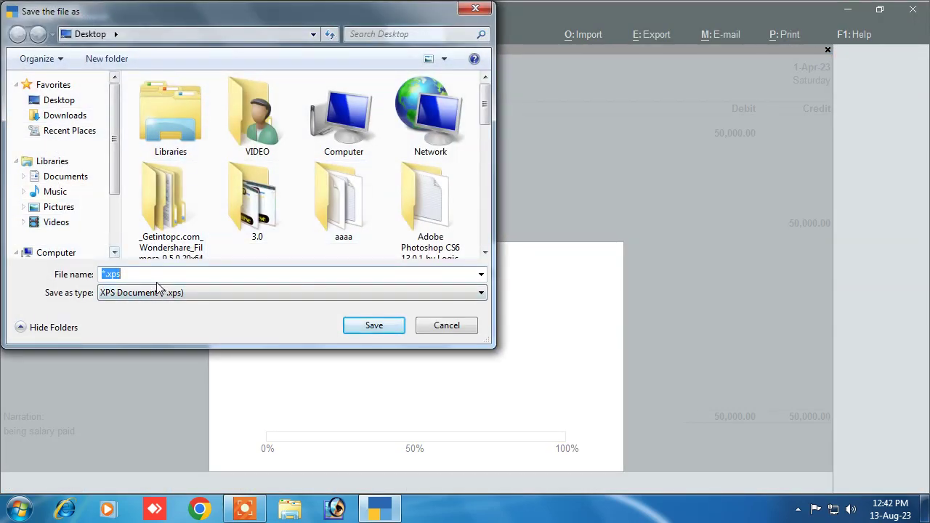
click(474, 12)
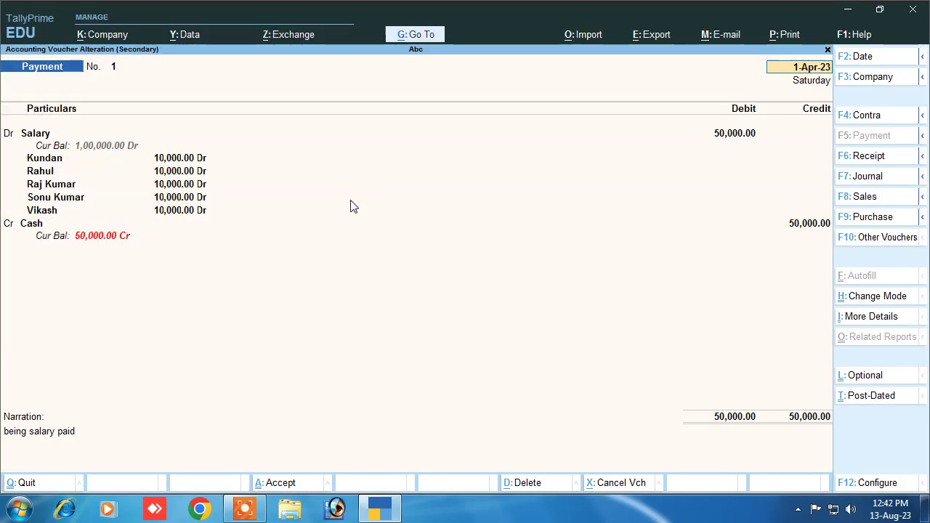